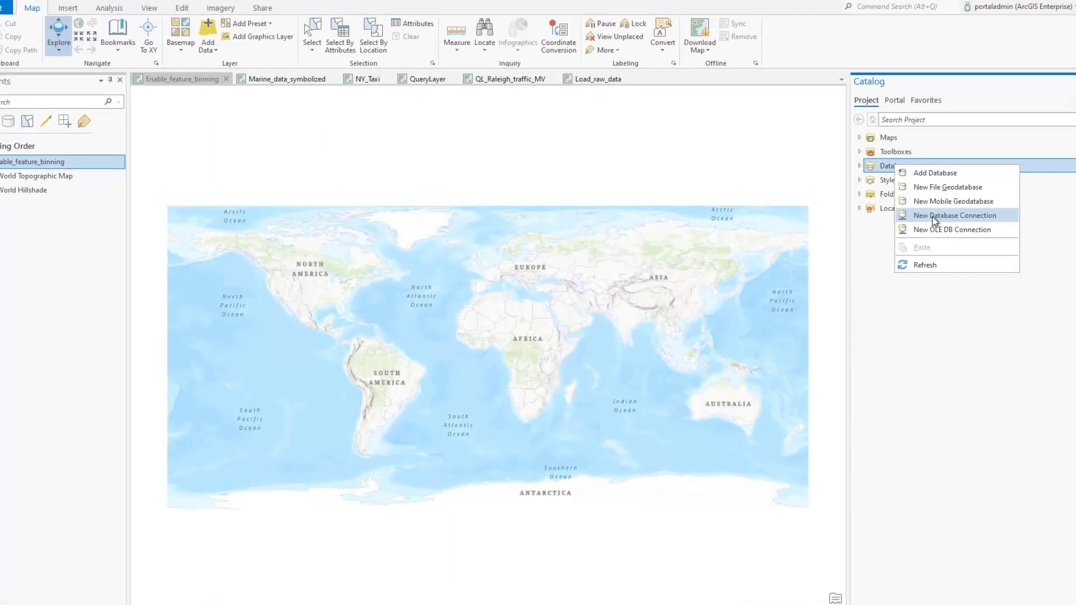
Step: Run Geohash feature binning on marine_data, summarizing sea_surface_temp by Mean
click(934, 219)
click(695, 238)
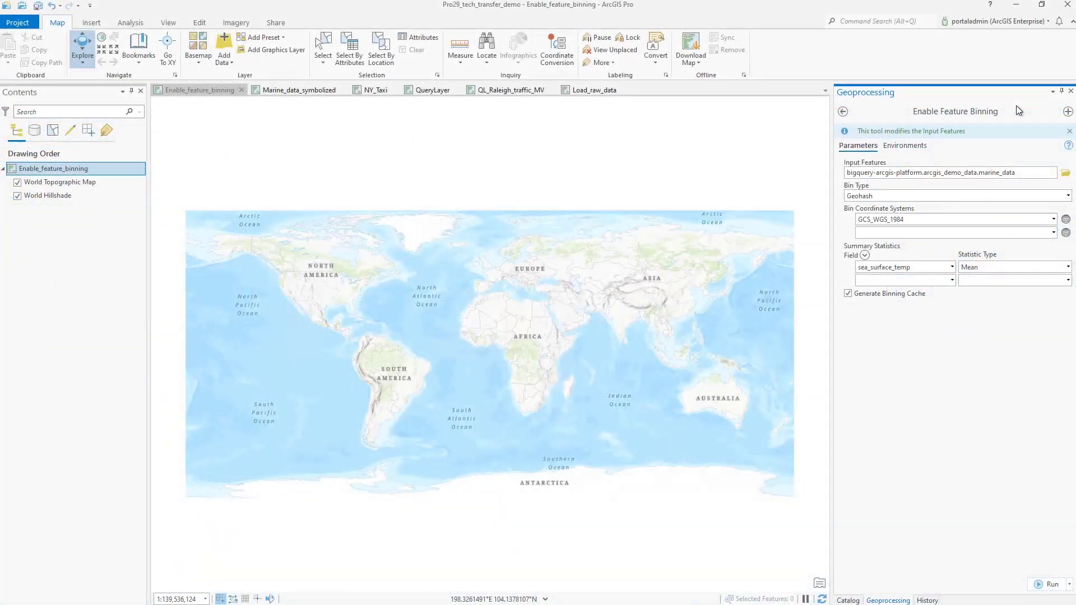
click(1043, 586)
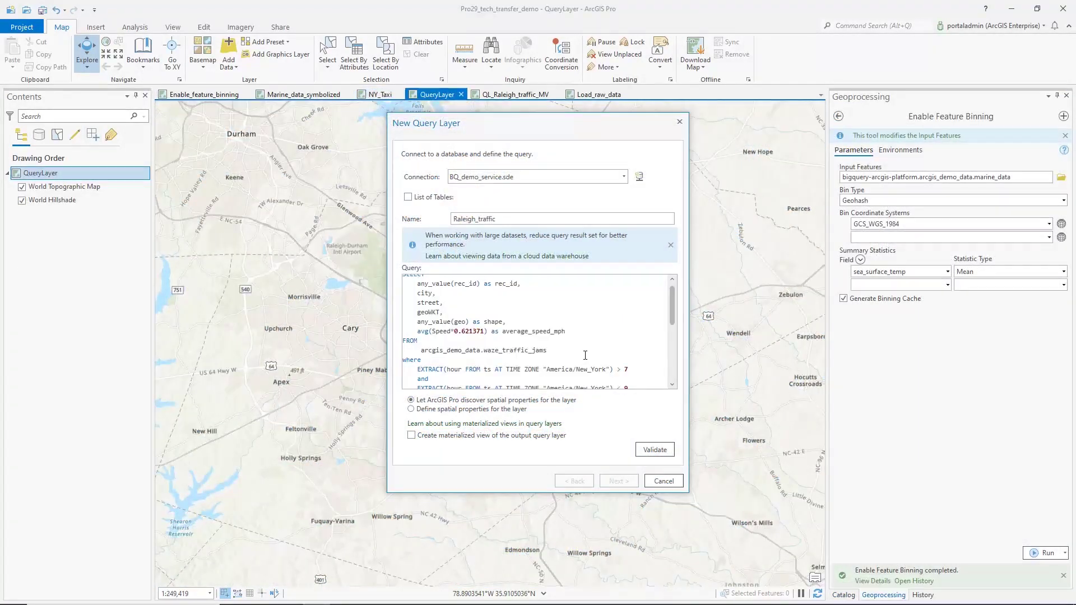
Step: Save Raleigh_traffic as a materialized view and share the morning traffic layer as a snapshot
scroll(585, 355, down, 2)
click(411, 435)
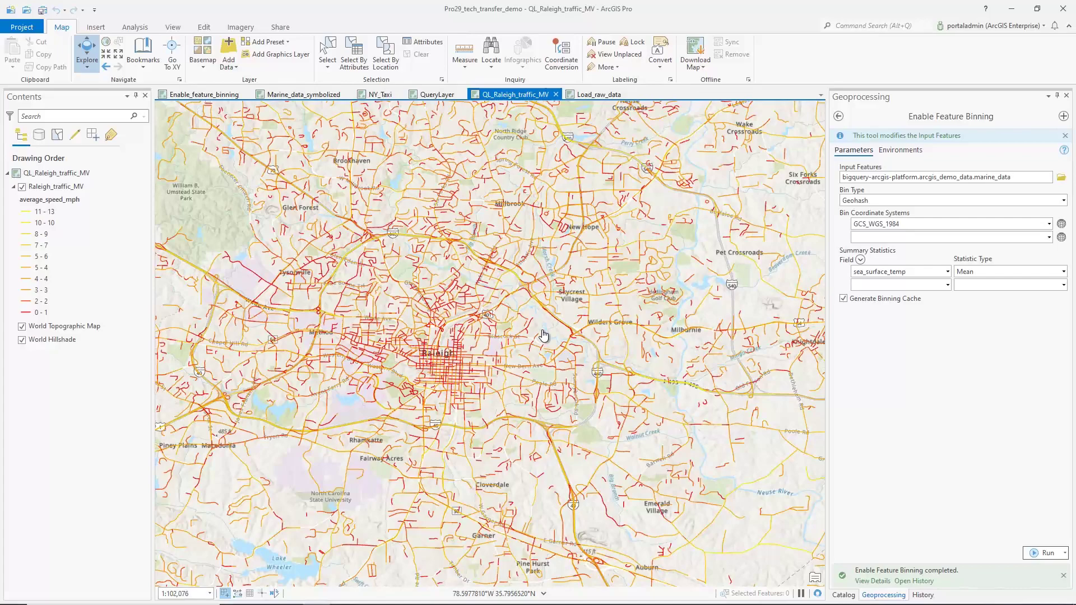
scroll(542, 335, up, 3)
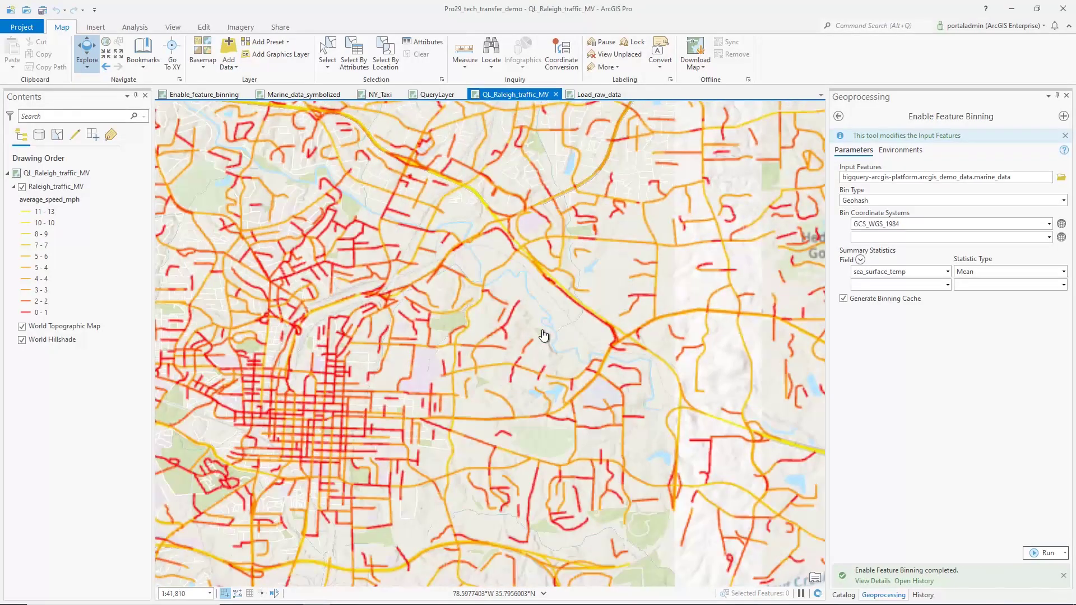
scroll(543, 335, down, 3)
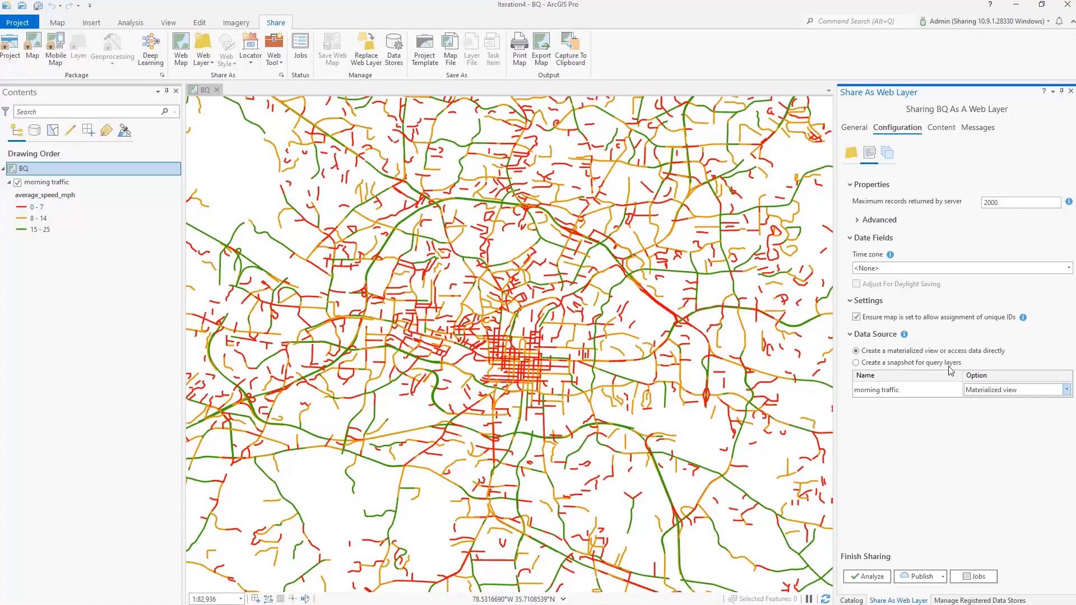
click(919, 364)
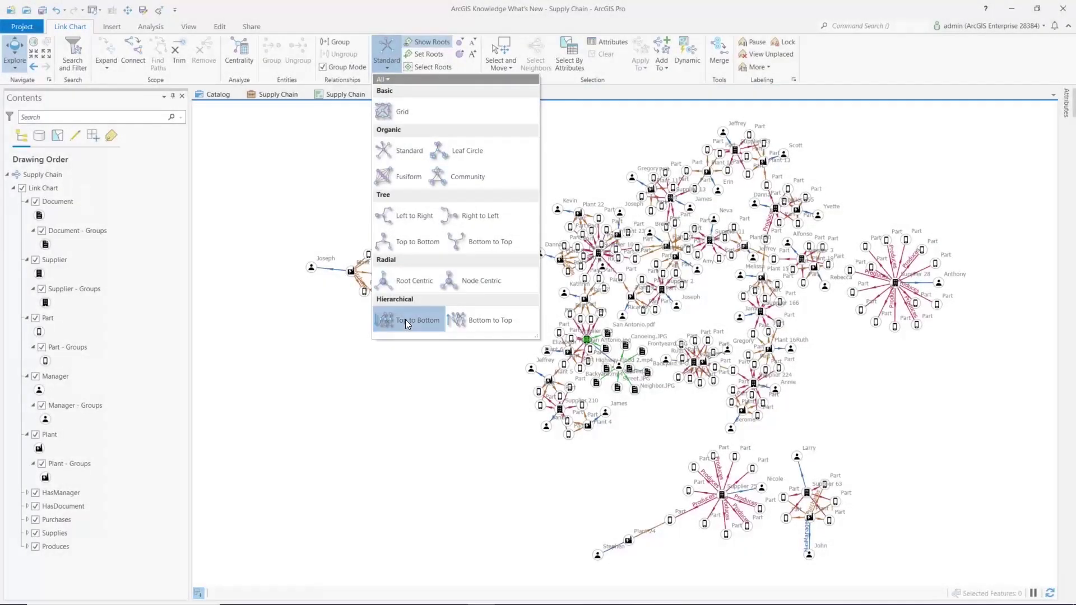
Step: Arrange the link chart Hierarchical Top to Bottom and search the investigation for 133
click(407, 324)
scroll(880, 212, up, 3)
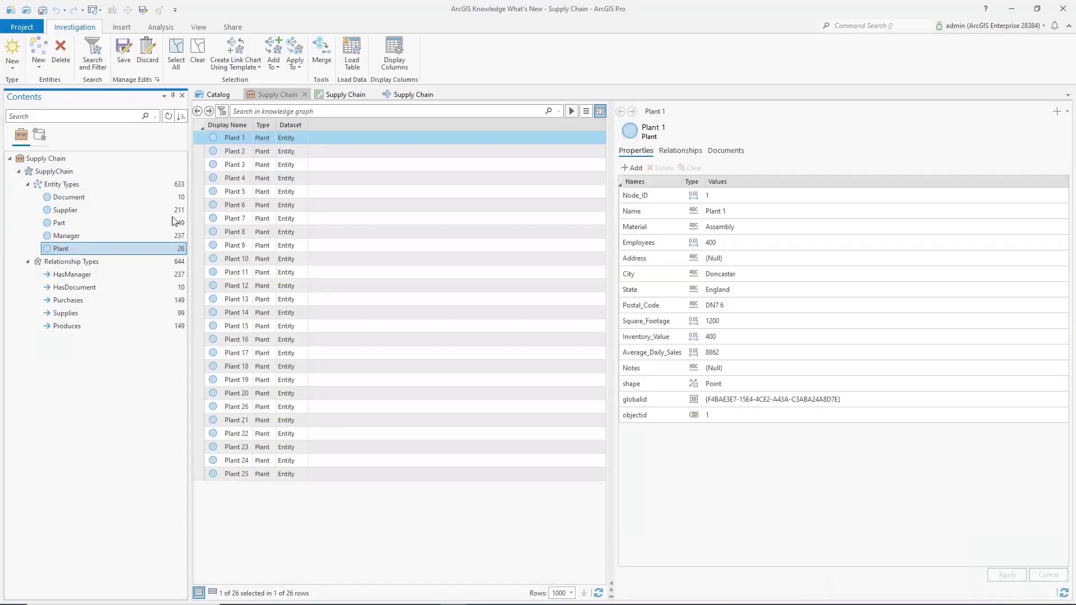
click(337, 111)
text(133)
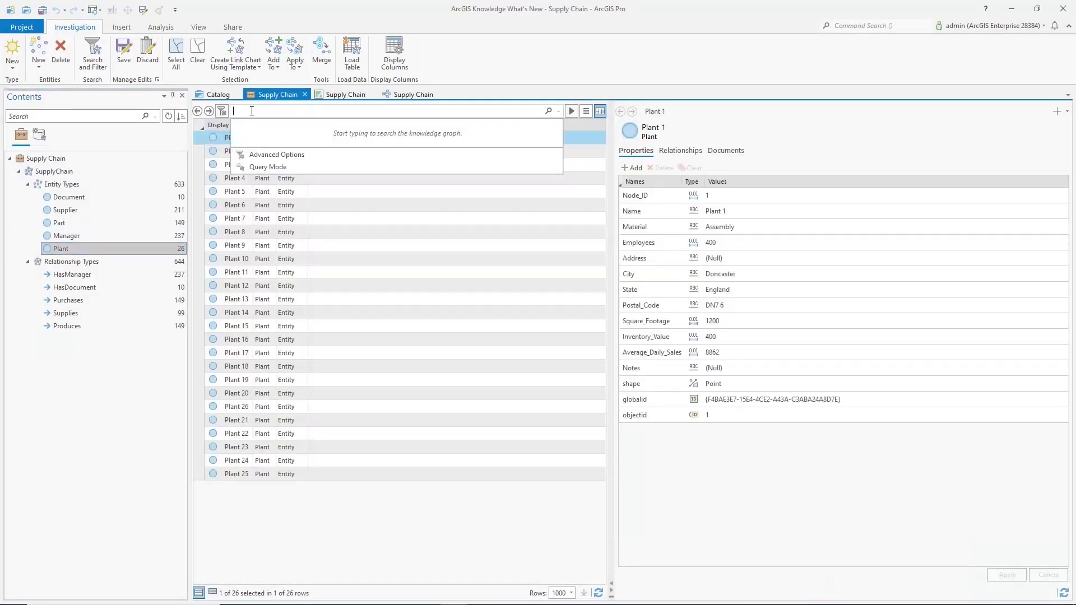
key(Return)
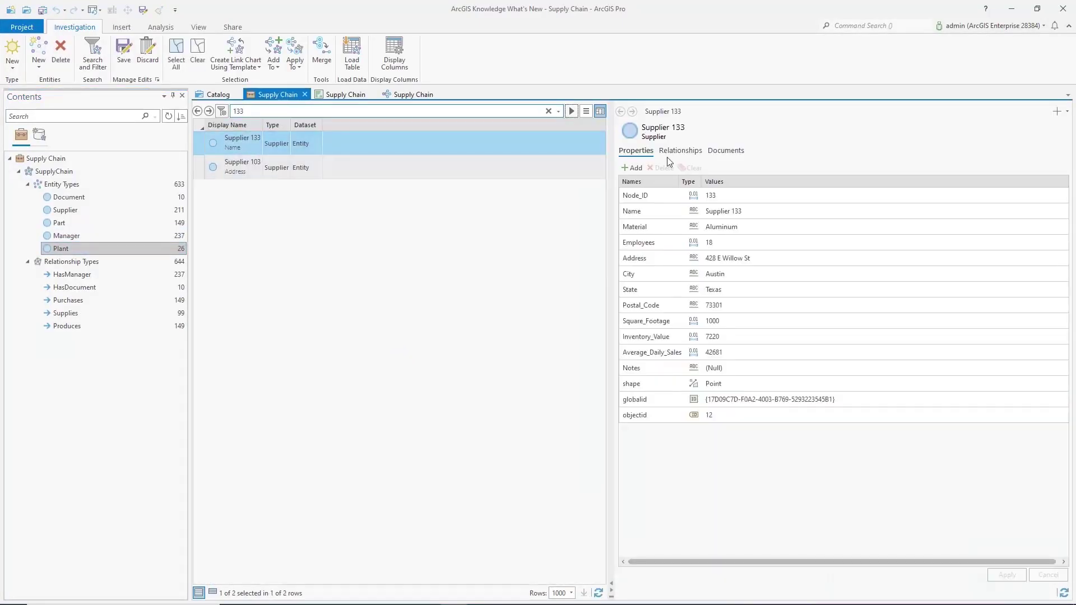
Step: Open the San Antonio.pdf document from Supplier 133's Documents list
click(684, 152)
click(727, 152)
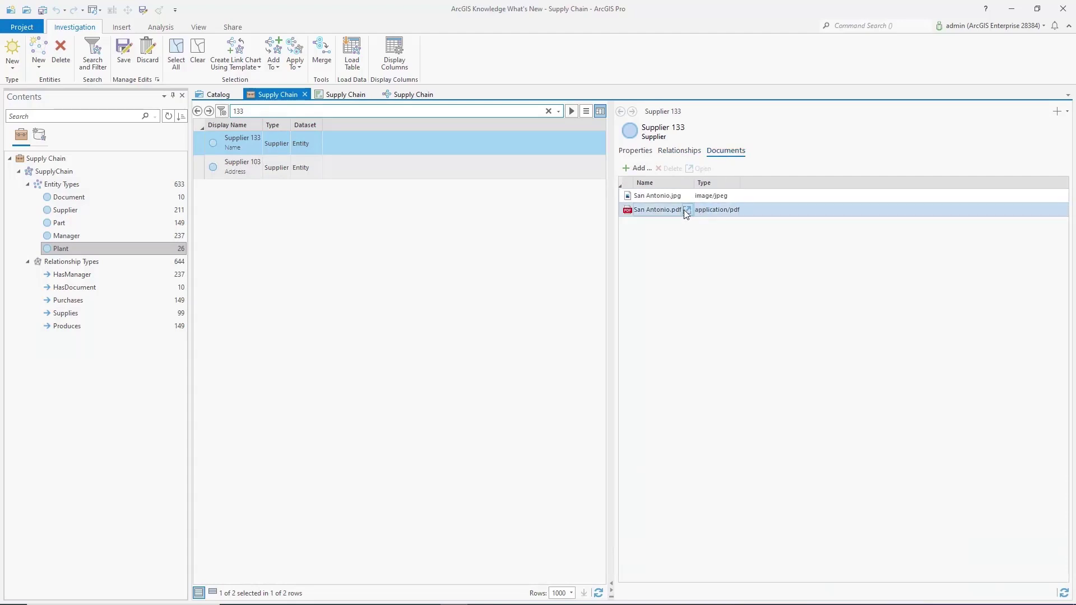
double_click(687, 209)
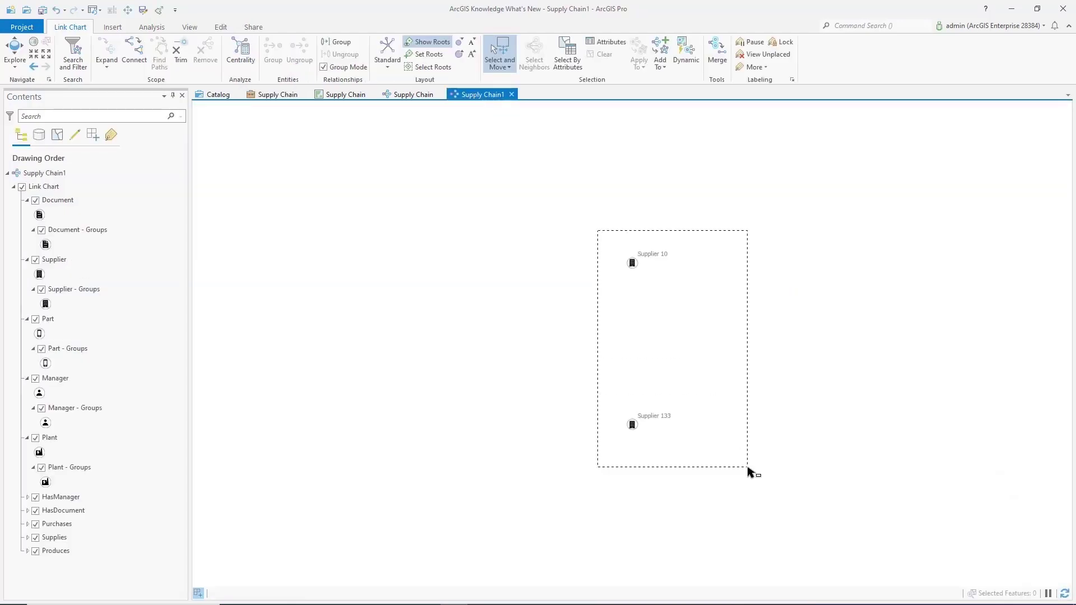
Step: Expand Supplier 10 and Supplier 133 into connected entities, re-laid out in Standard layout
drag(748, 470, 748, 471)
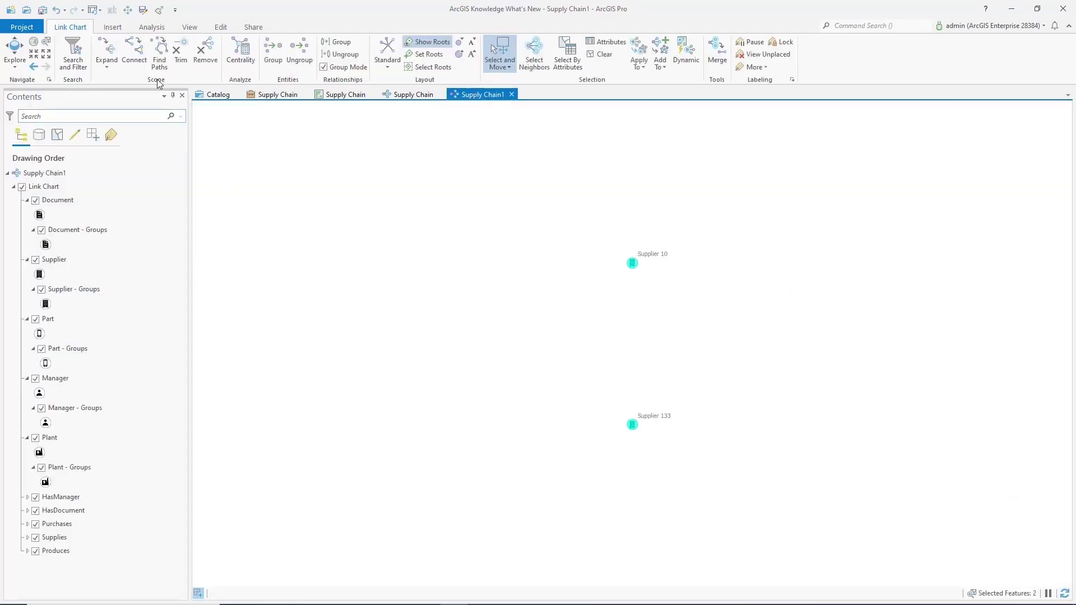
click(107, 50)
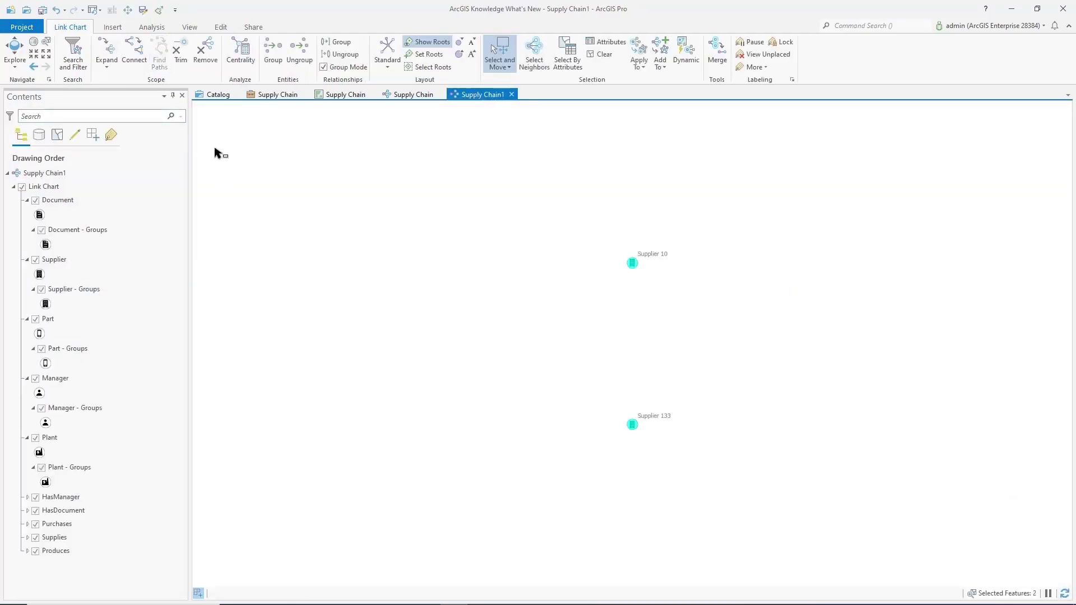
click(387, 51)
click(106, 51)
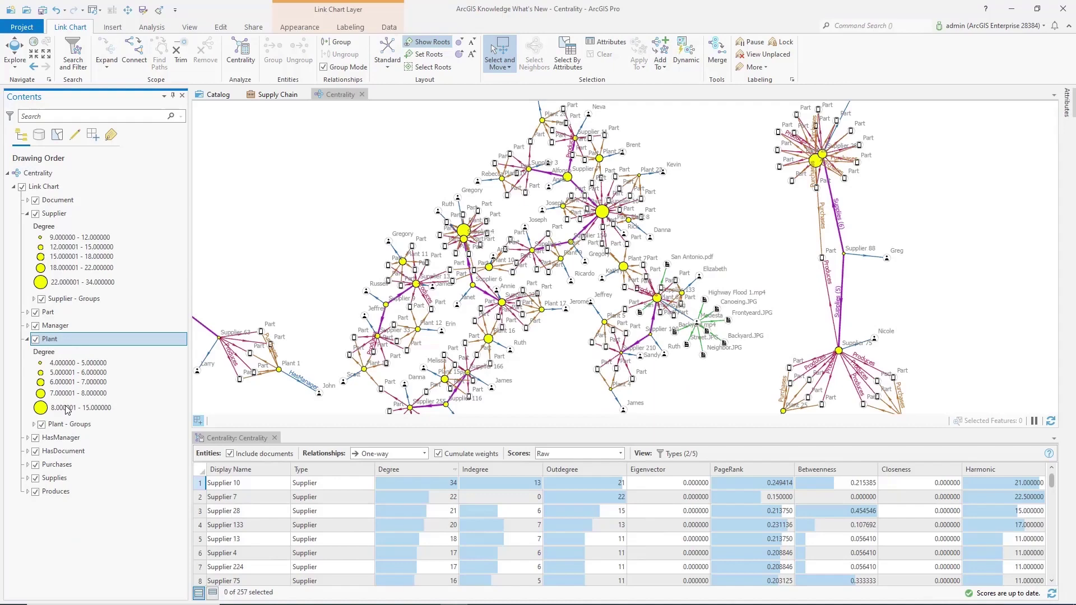
Step: Select the four highest-degree suppliers and review Supplier 133's attribute values
drag(200, 483, 202, 532)
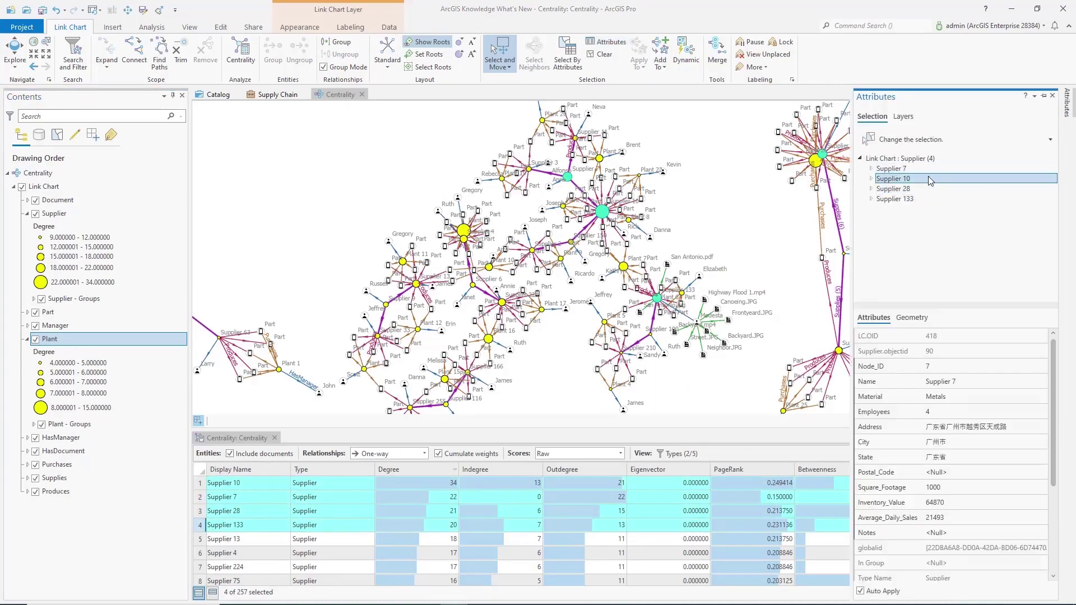
click(893, 178)
click(893, 189)
scroll(953, 448, down, 3)
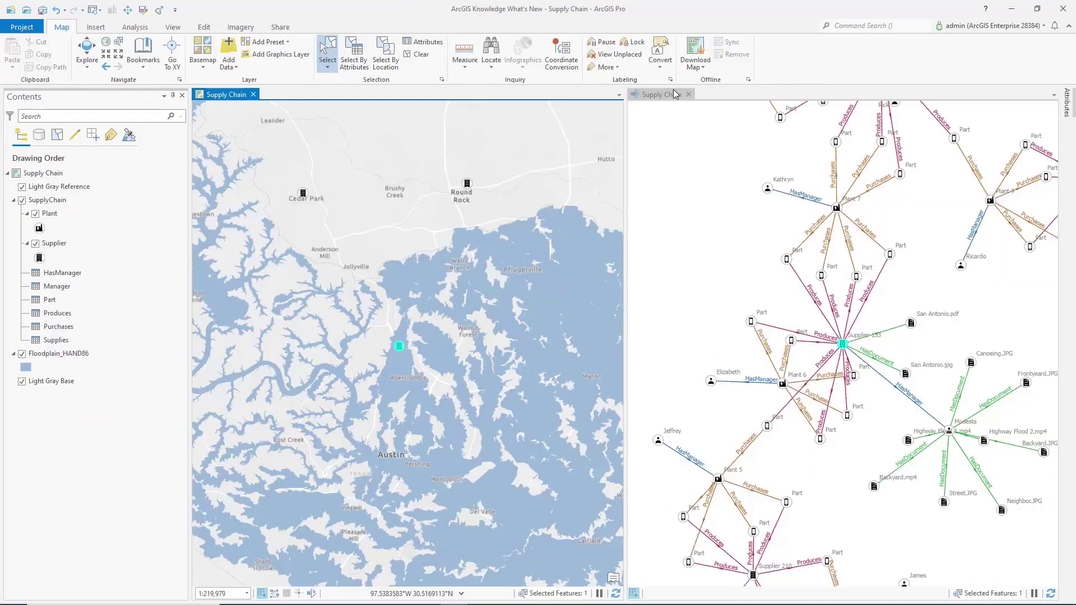
Step: Select Supplier 153's neighbours, widening the selection outward three times
click(675, 94)
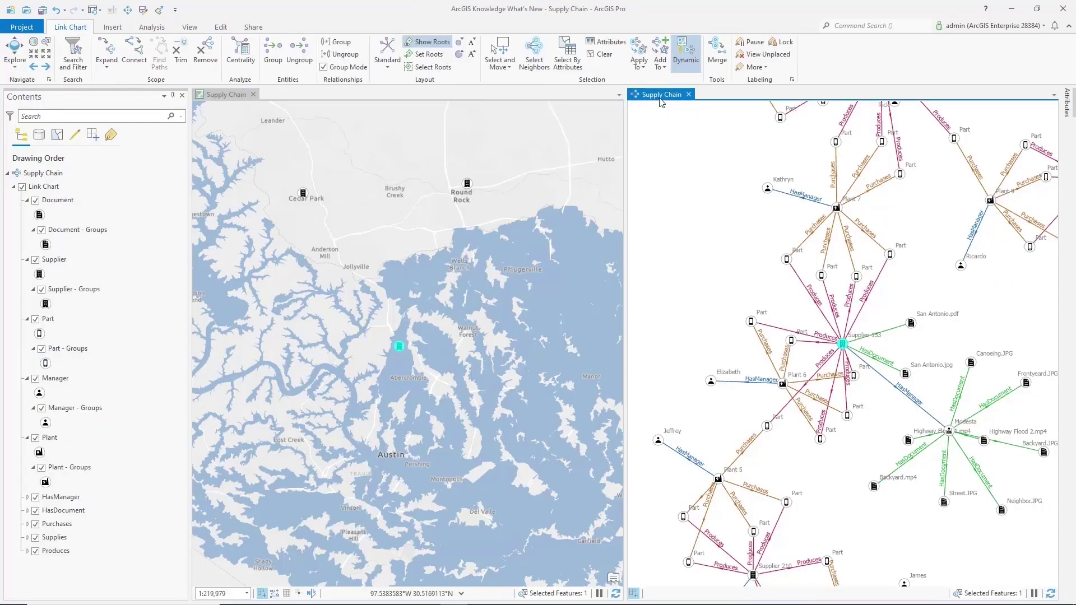
click(535, 56)
click(535, 56)
click(535, 56)
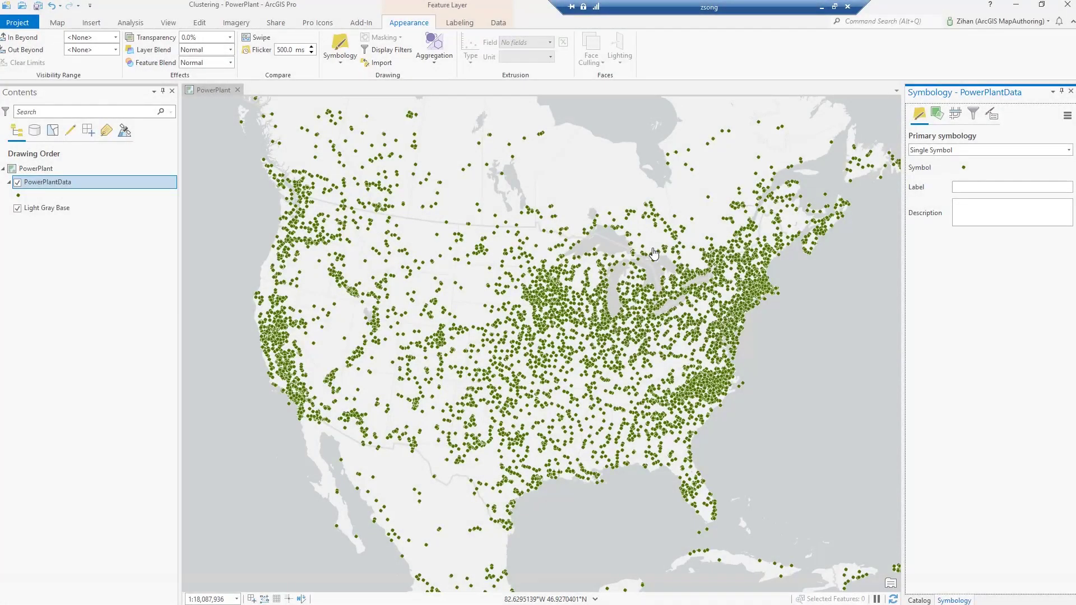
Step: Aggregate the PowerPlantData points into clusters
click(1070, 91)
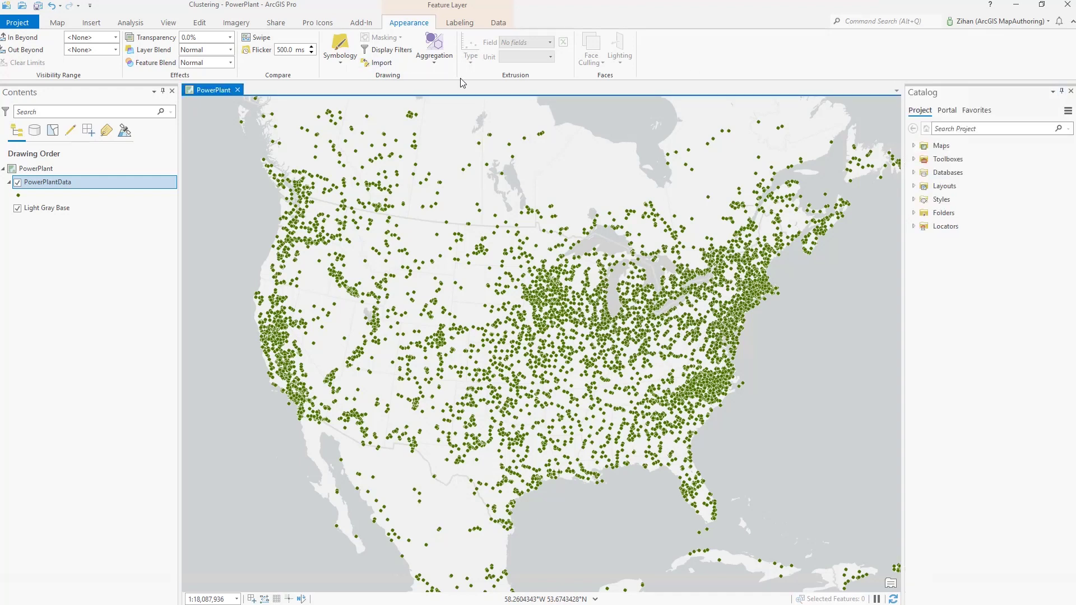
click(442, 63)
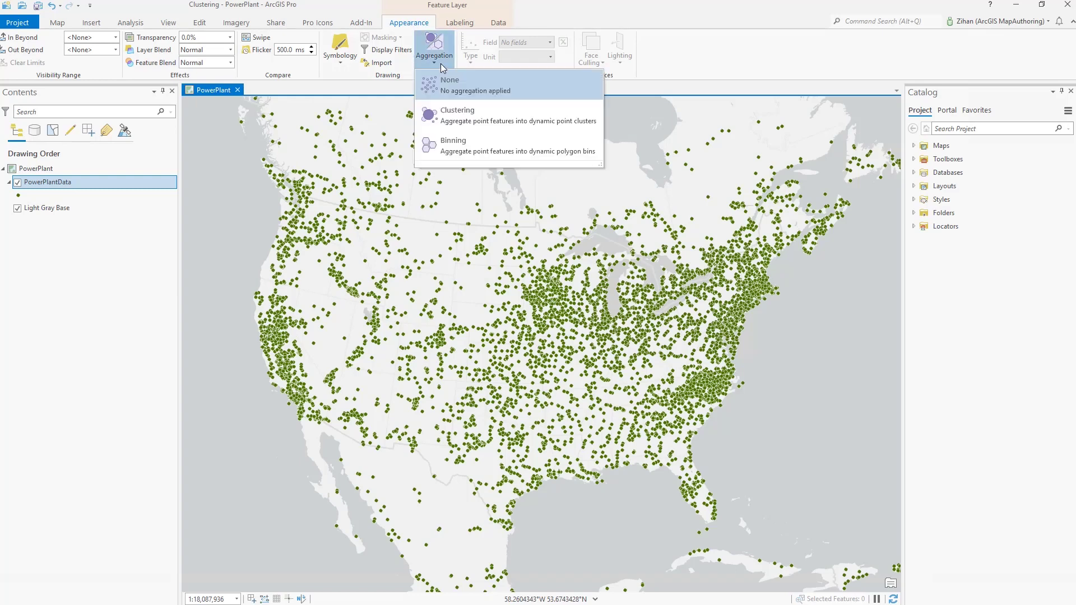
click(459, 112)
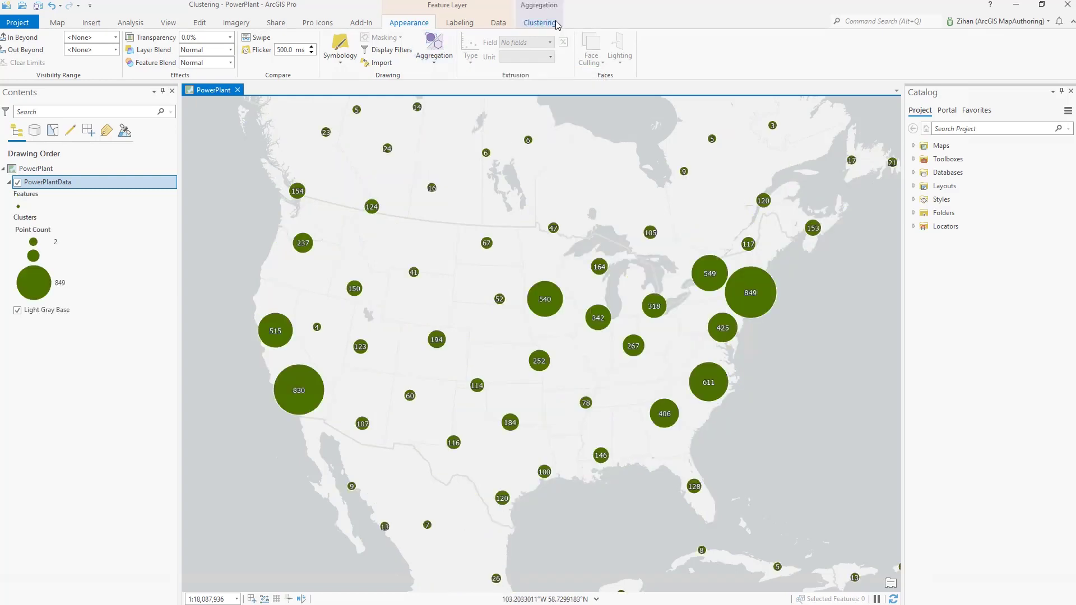
Step: Nudge the clustering radius slightly toward Low
click(555, 23)
click(108, 58)
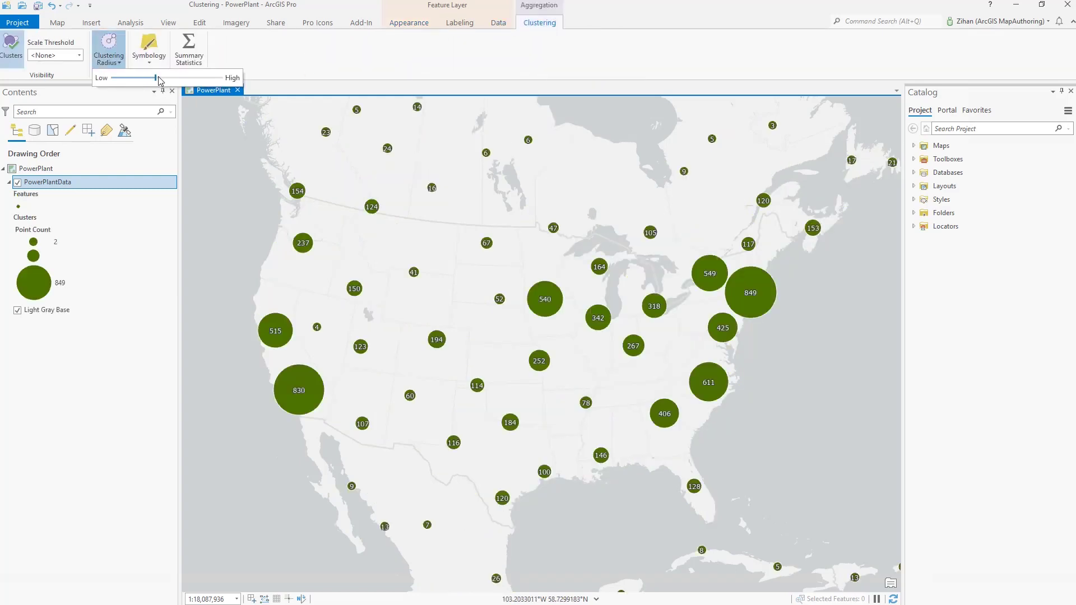
drag(137, 79, 137, 78)
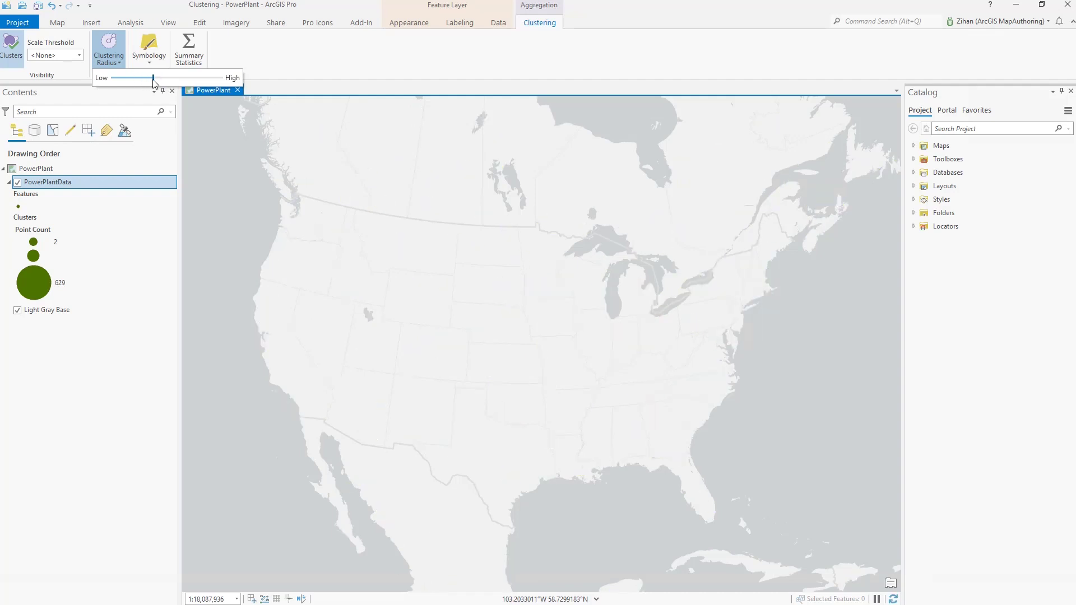
Step: Add a Mean Estimated_Annual_Generation summary statistic to the clusters
click(303, 60)
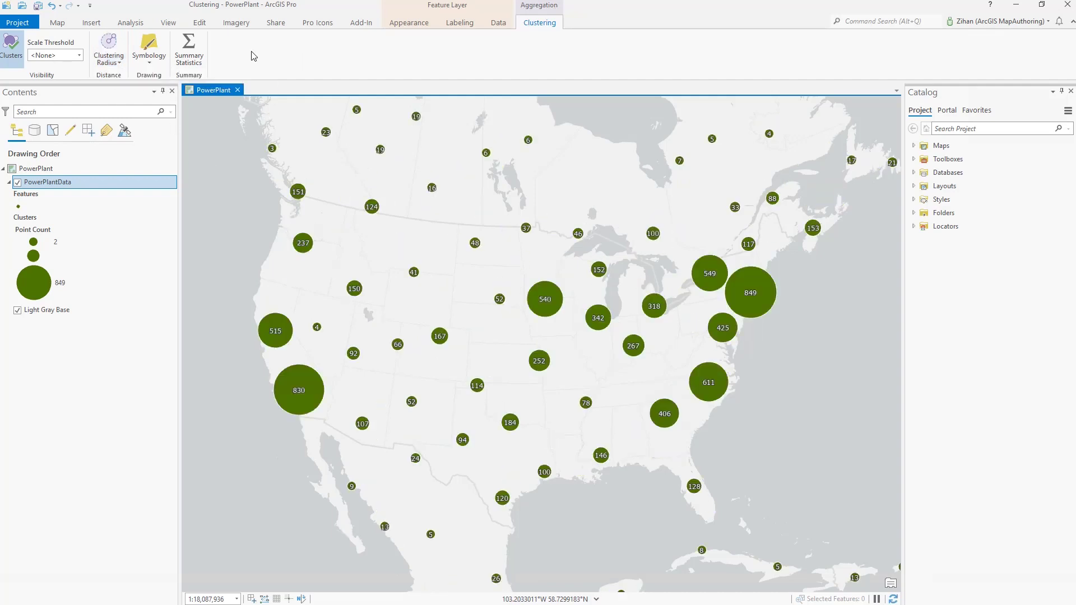
click(189, 51)
click(529, 271)
click(515, 323)
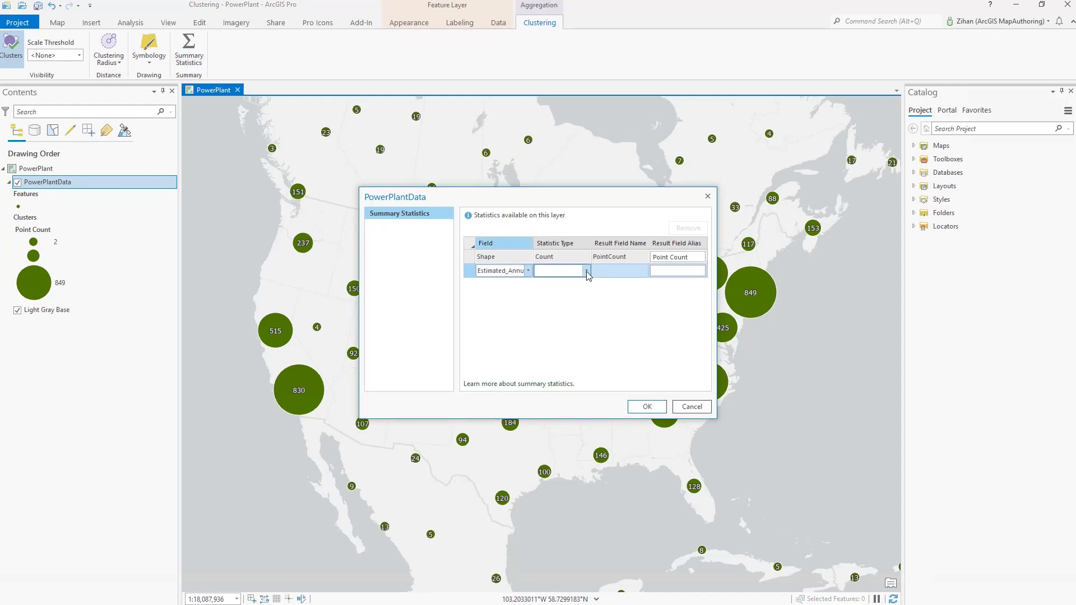
click(586, 271)
click(558, 302)
click(647, 406)
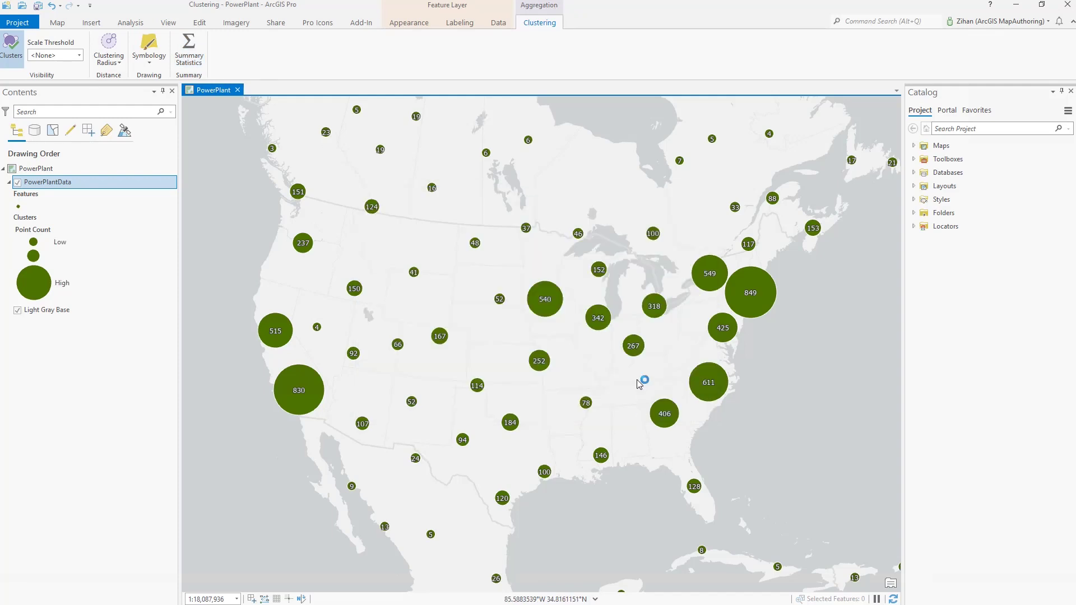
Step: Shade clusters with Unclassed Colors on Mean Estimated_Annual_Generation
click(149, 45)
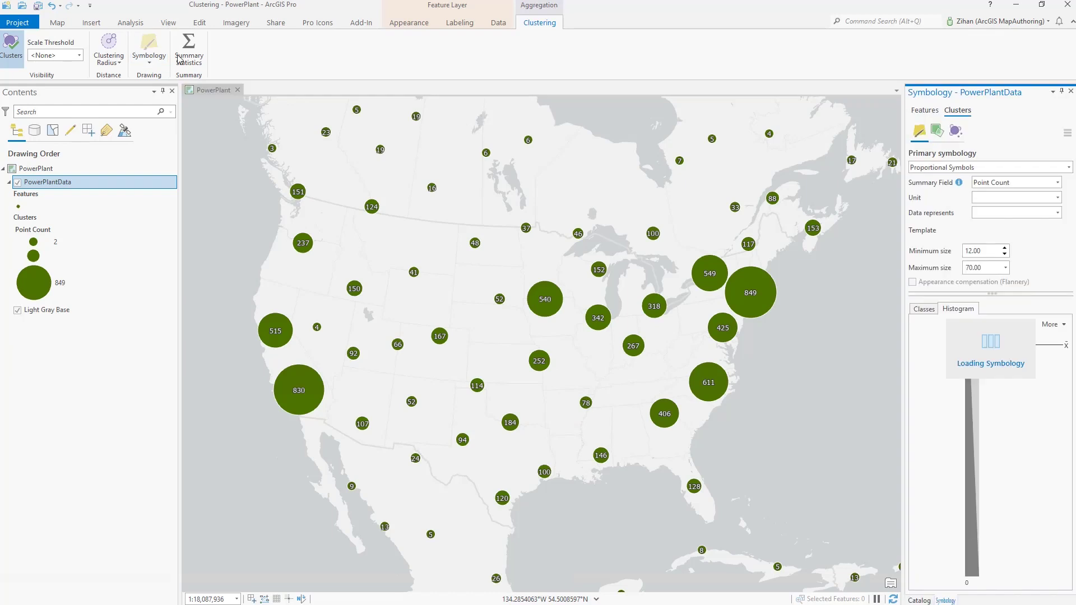
click(972, 167)
click(933, 267)
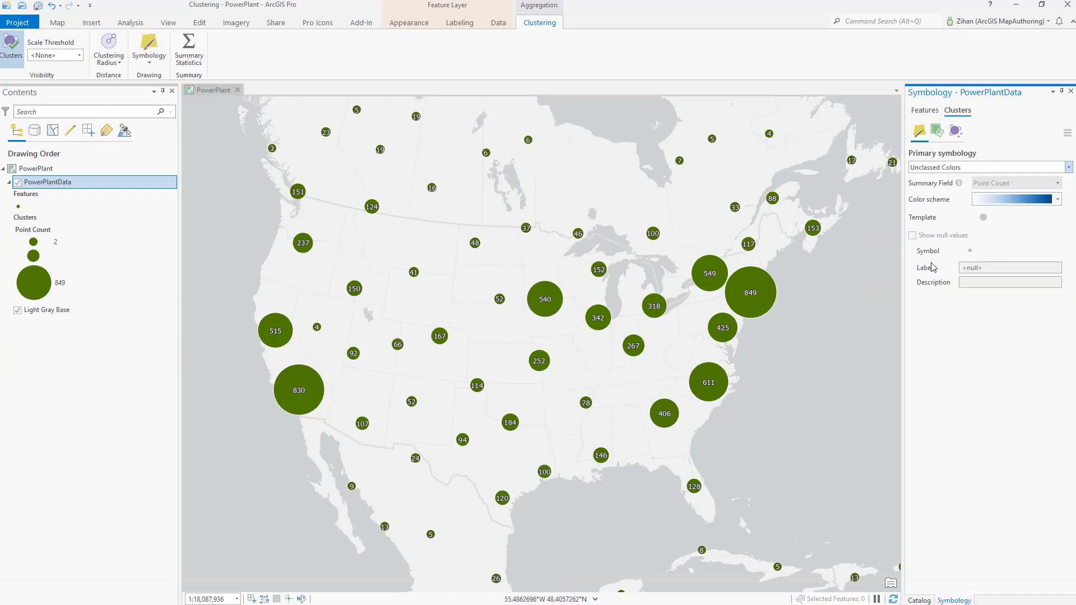
click(1007, 190)
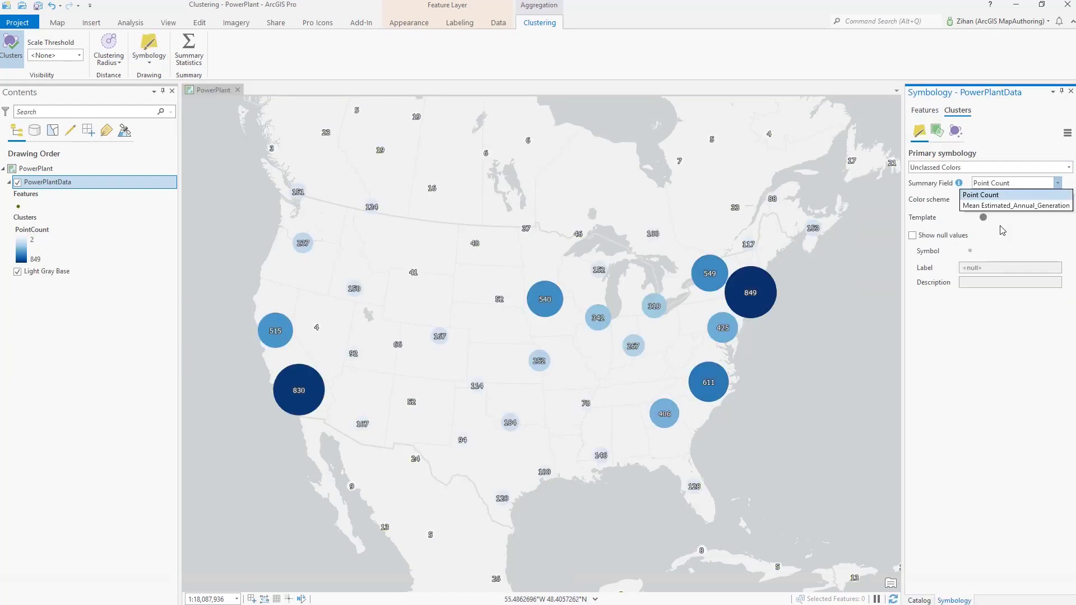
click(1002, 213)
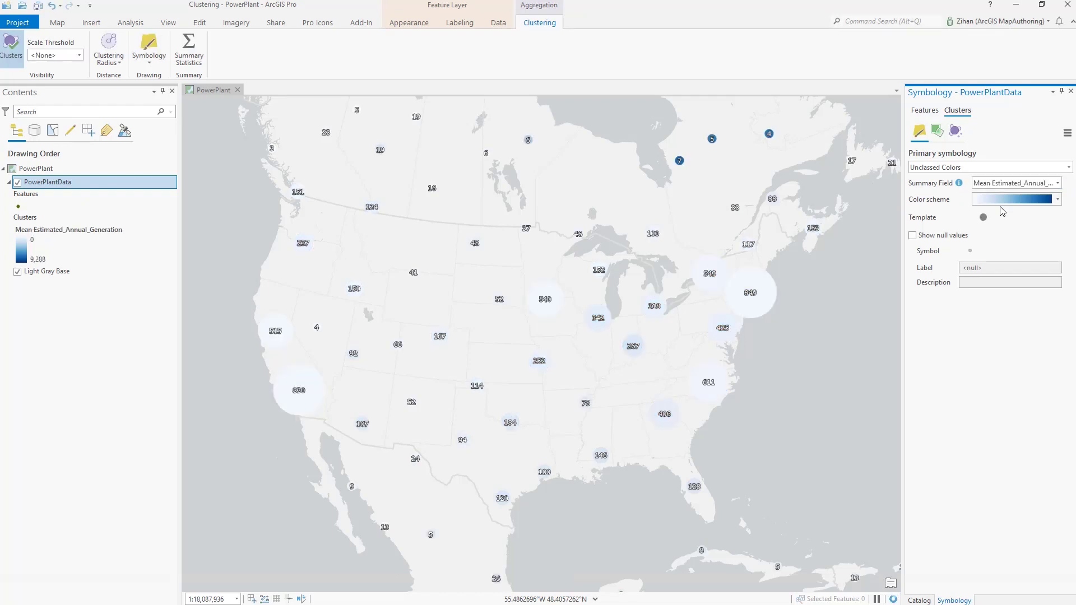
Step: Label clusters with a Round() Arcade expression of the mean annual generation
click(956, 132)
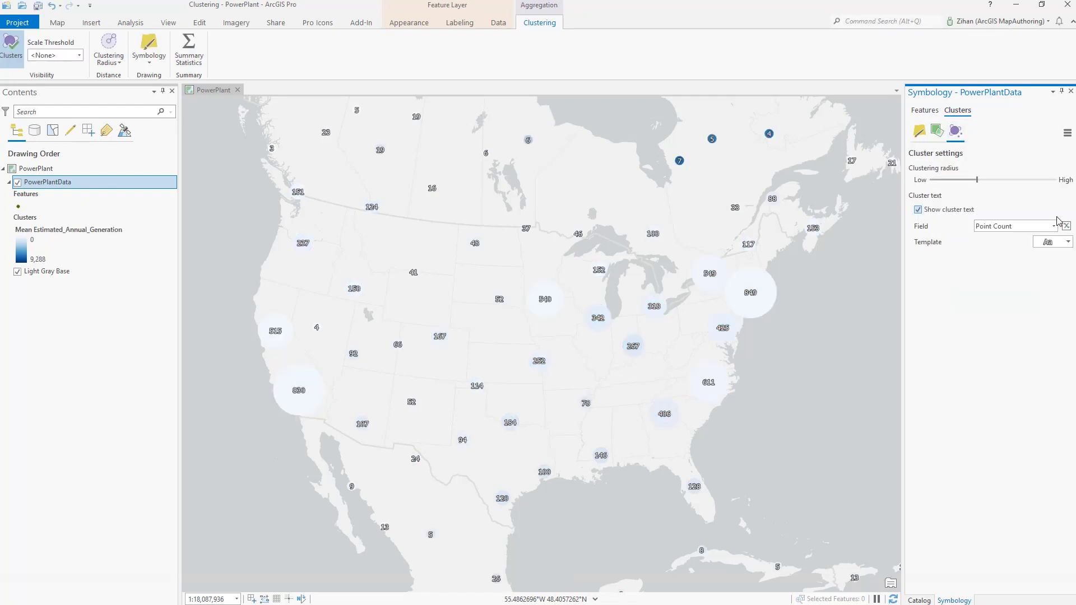
click(1064, 226)
drag(547, 327, 402, 325)
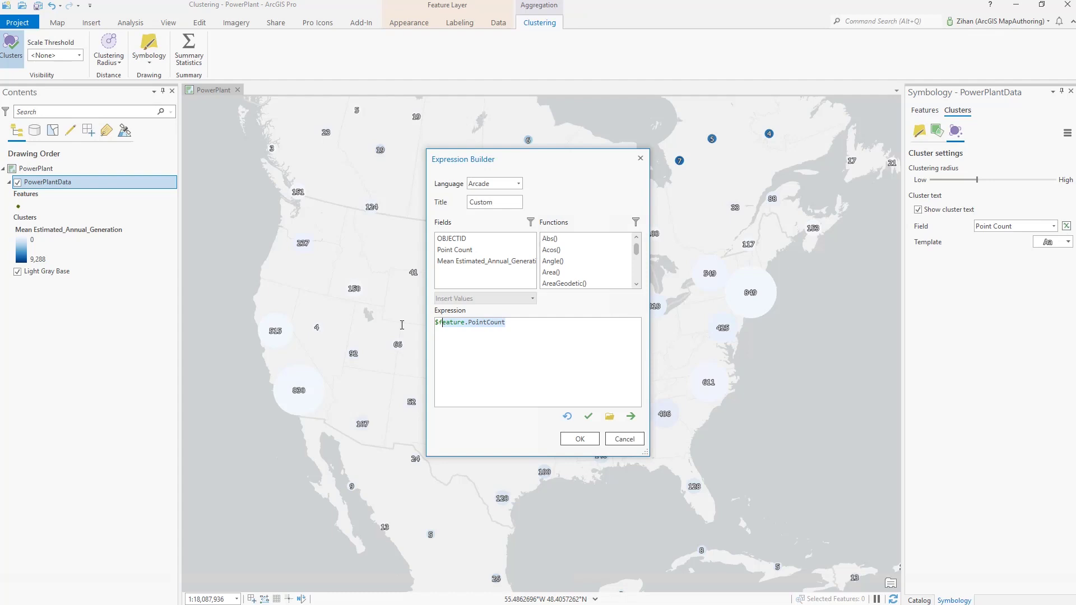
text(Round($feature.AVG_Estimated_Annual_Generation))
click(580, 439)
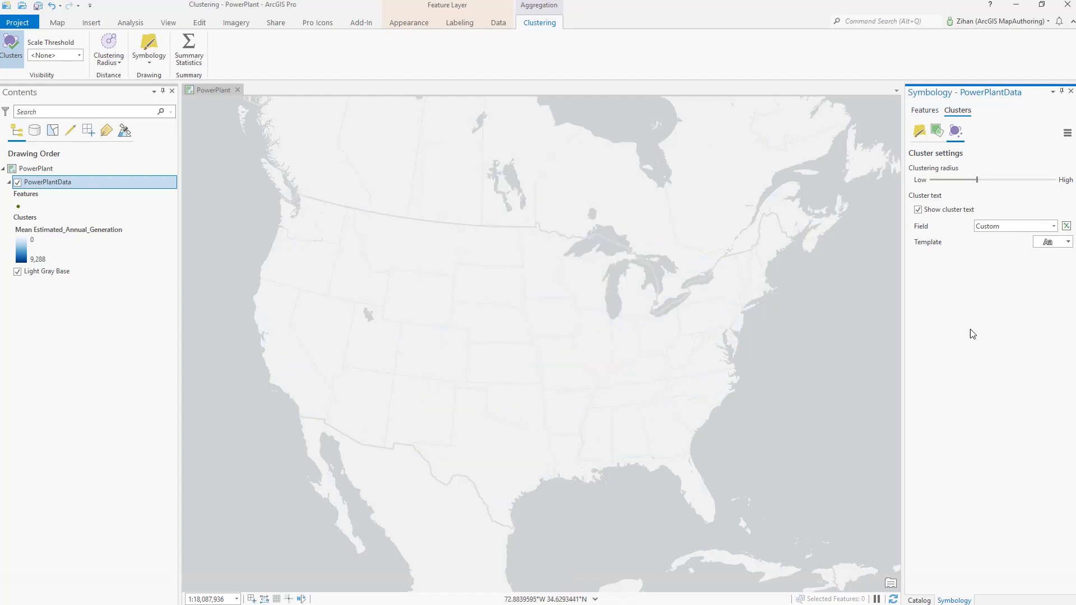
Step: Apply a new text style to cluster labels and view one cluster's details
click(1047, 242)
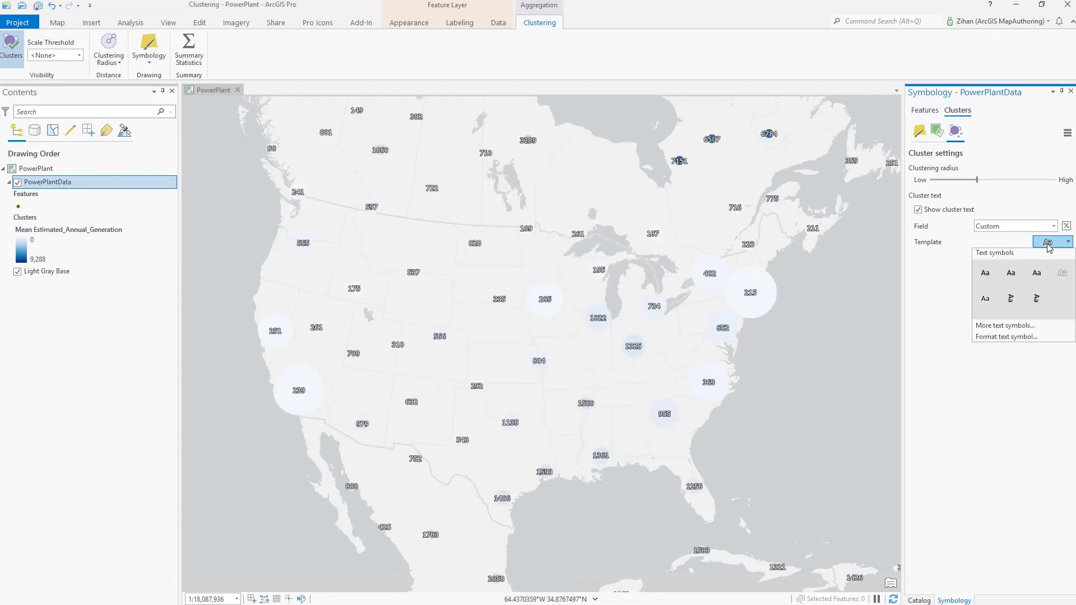
click(1063, 274)
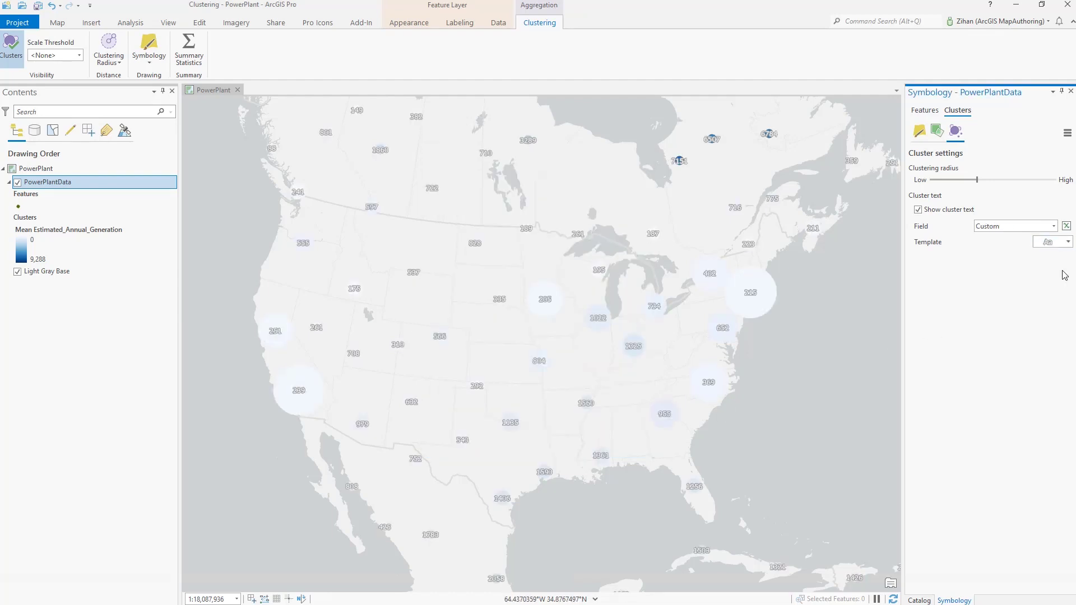
click(544, 298)
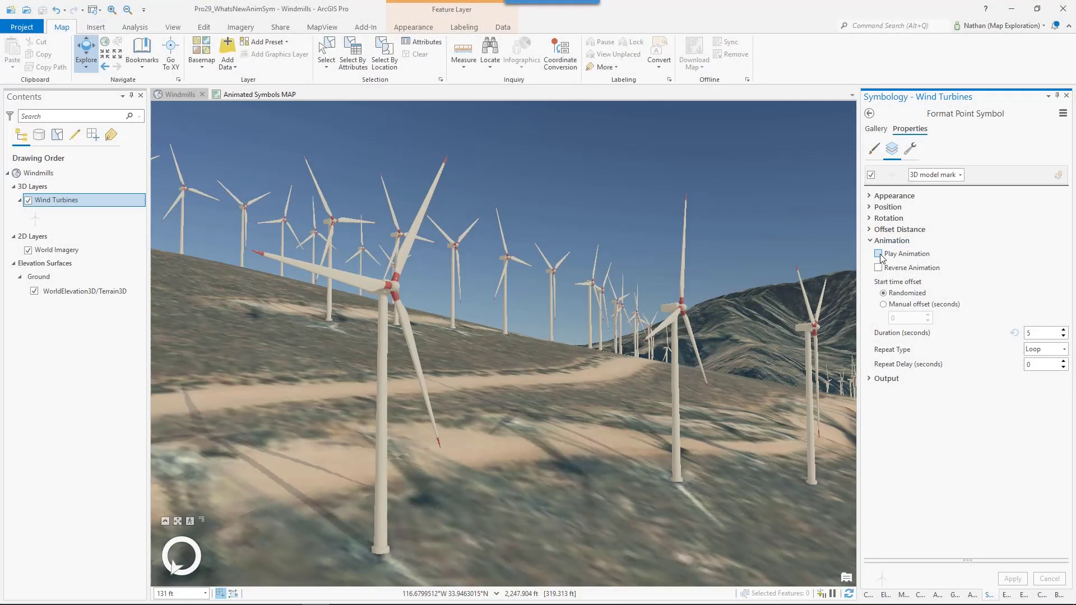
Step: Turn on the turbine blade animation and allow symbol property connections for Duration
click(1013, 578)
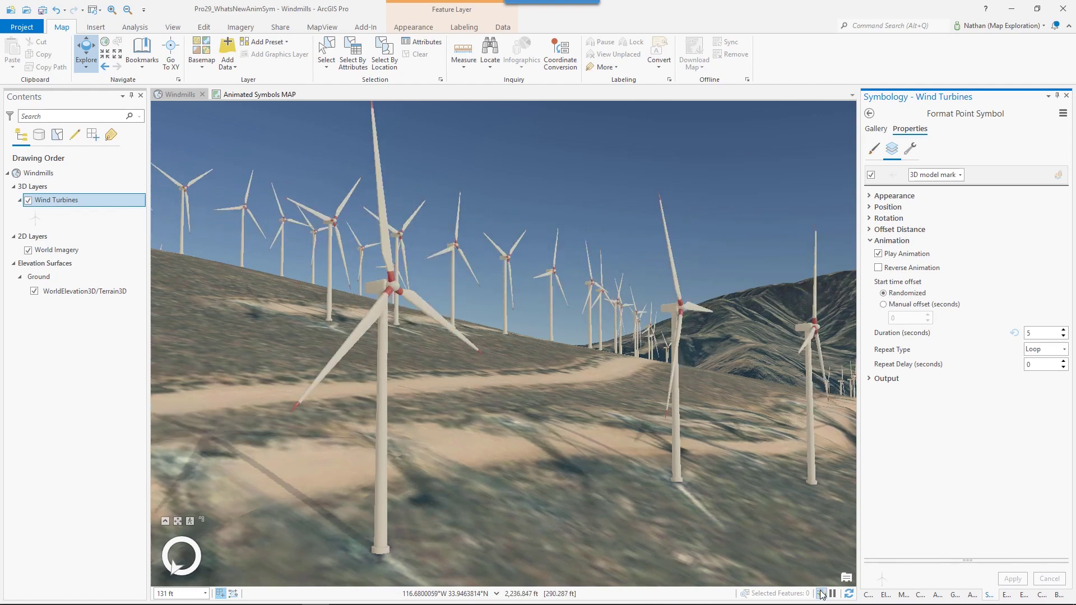
click(1063, 113)
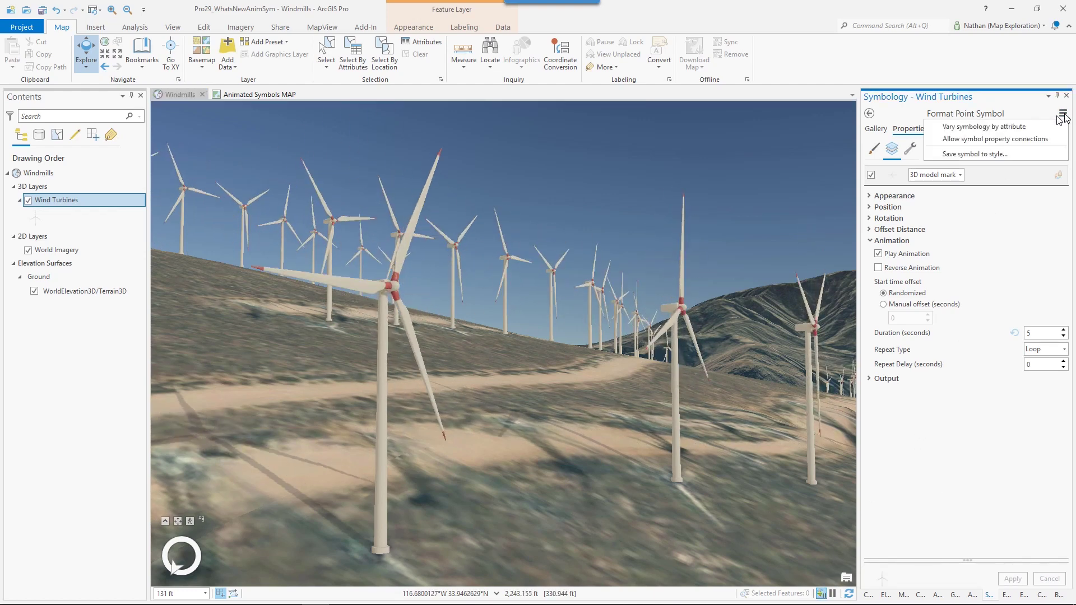
click(1040, 140)
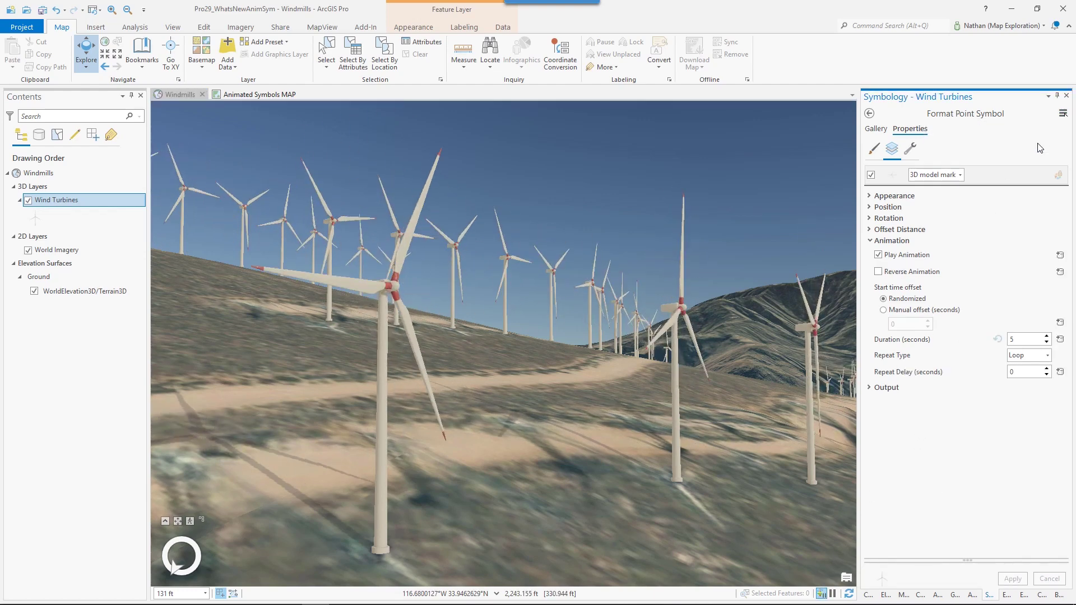
click(1059, 340)
Step: Drive animation Duration with 12 / $feature.WINDSPEED_KNOTS and apply it
click(594, 303)
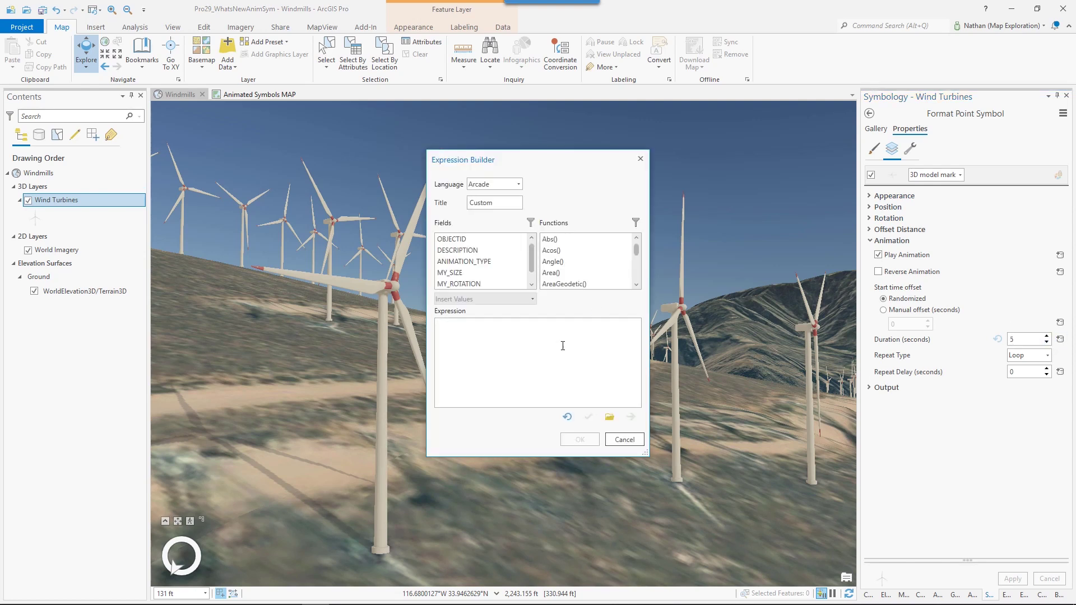
scroll(499, 262, down, 1)
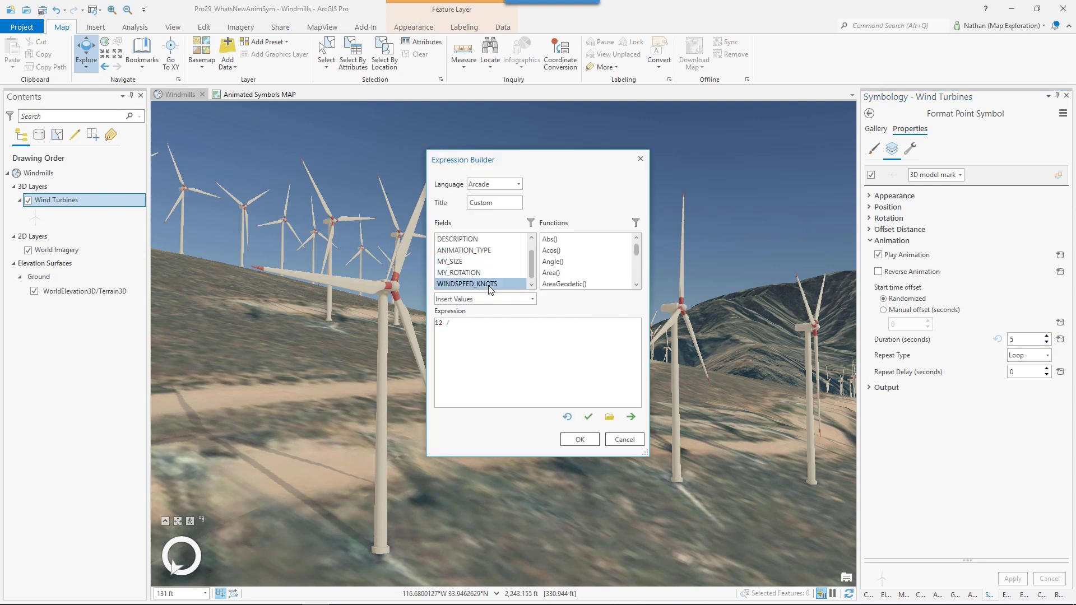
double_click(465, 283)
click(577, 439)
key(Return)
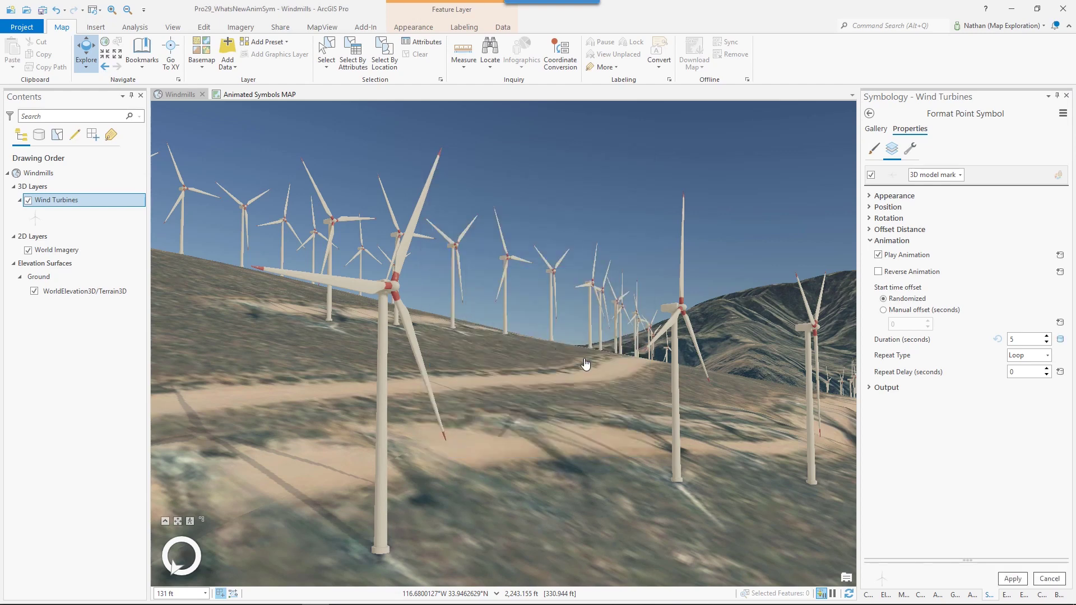
click(1012, 579)
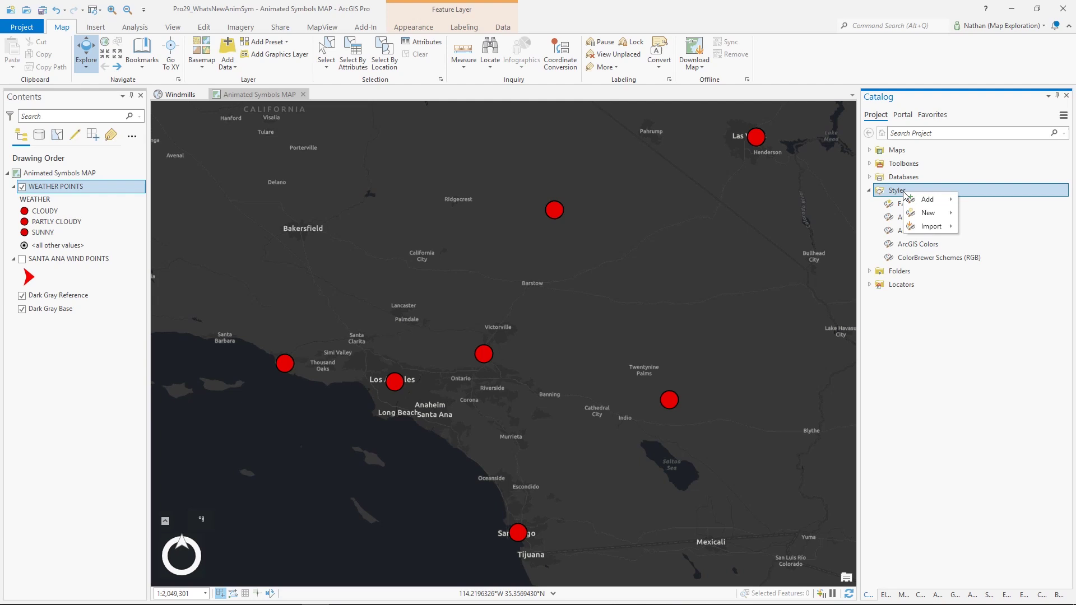
Step: Add the 3D Animated and 2D animated system styles to the project
mouse_move(931, 199)
click(968, 220)
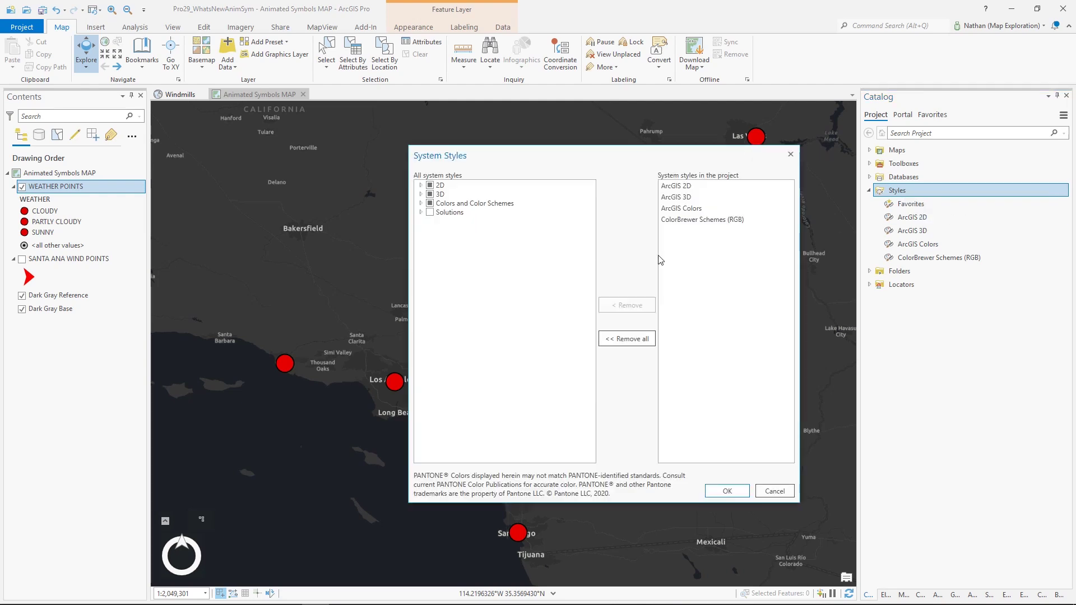
click(420, 194)
click(441, 311)
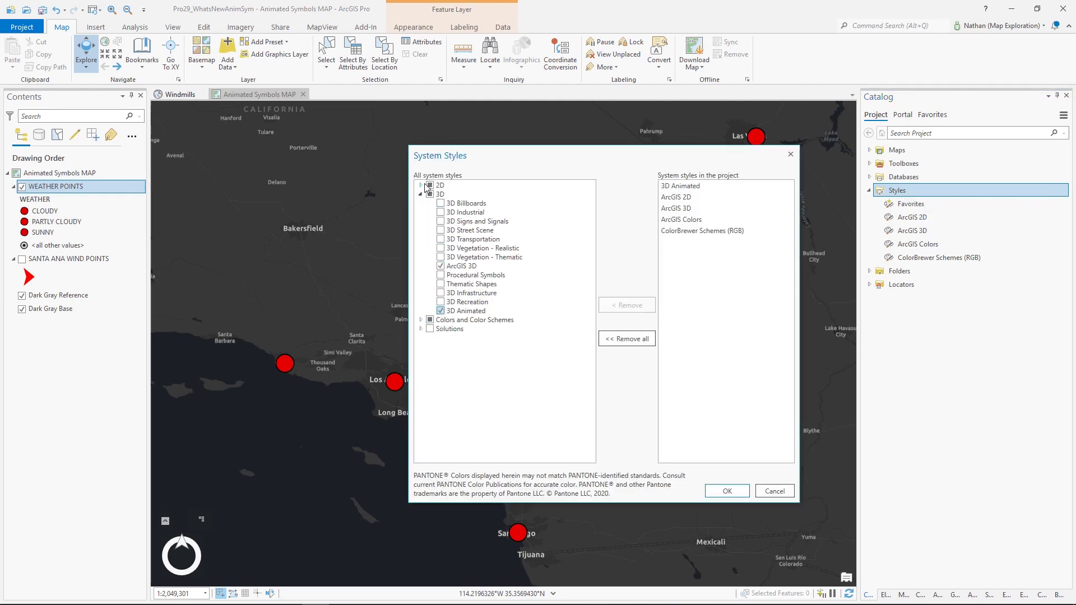
click(421, 185)
click(441, 239)
Step: Give the SUNNY class an animated sun and show SANTA ANA WIND POINTS
click(727, 491)
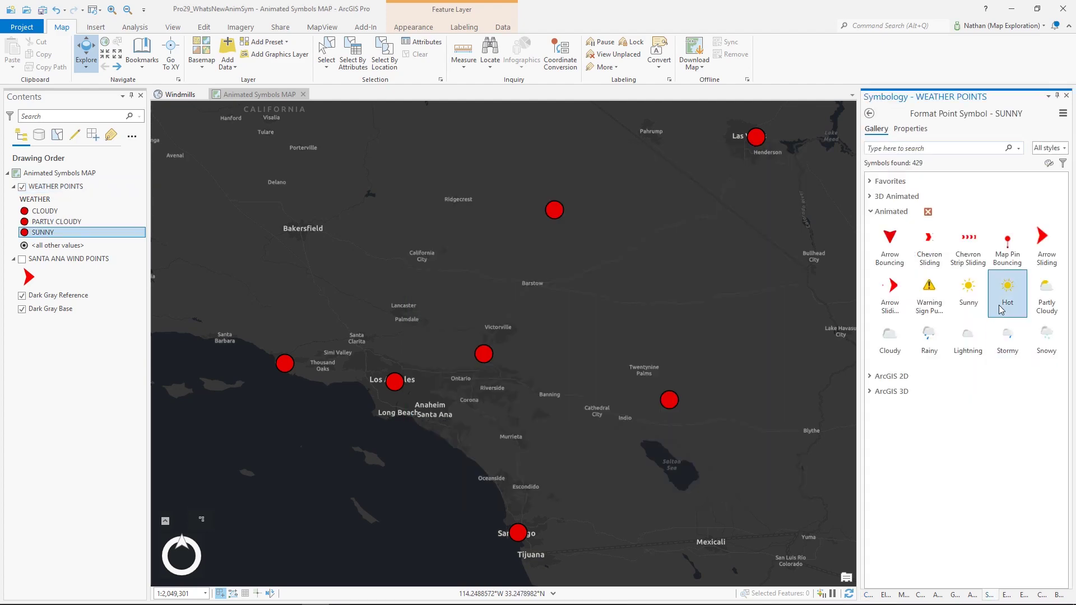
click(968, 328)
click(22, 266)
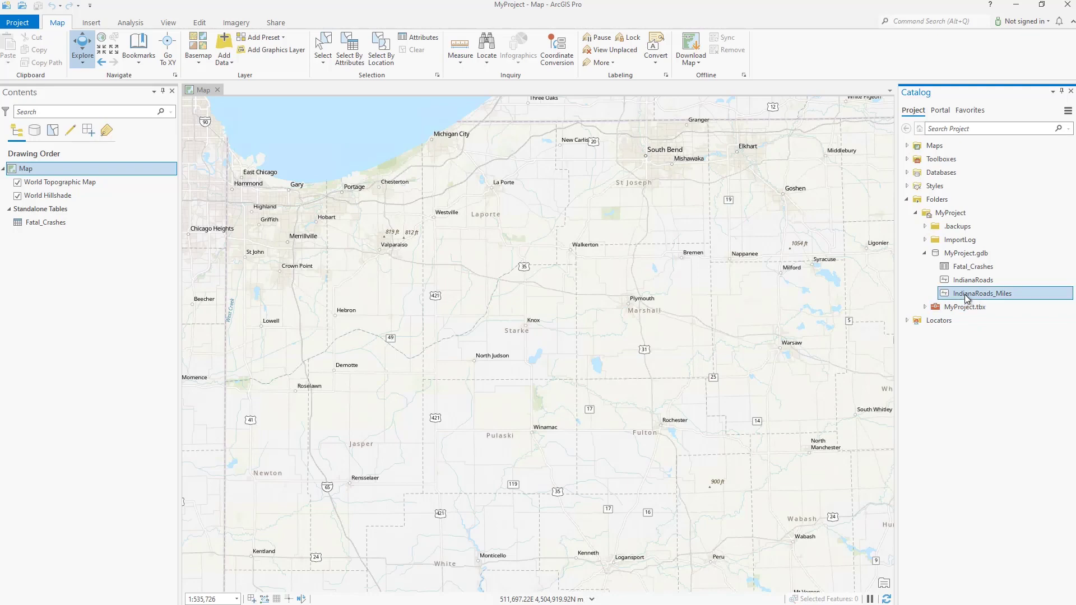
Step: Add IndianaRoads_Miles to the map, view its attribute table, and start Display Route Events for Fatal_Crashes
drag(764, 317, 311, 277)
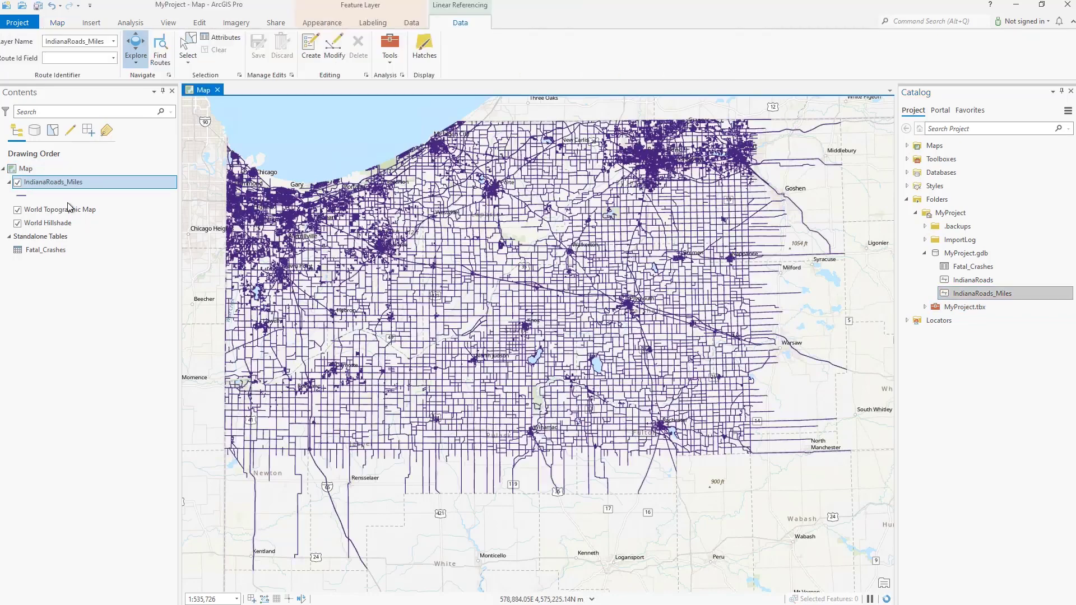
right_click(55, 183)
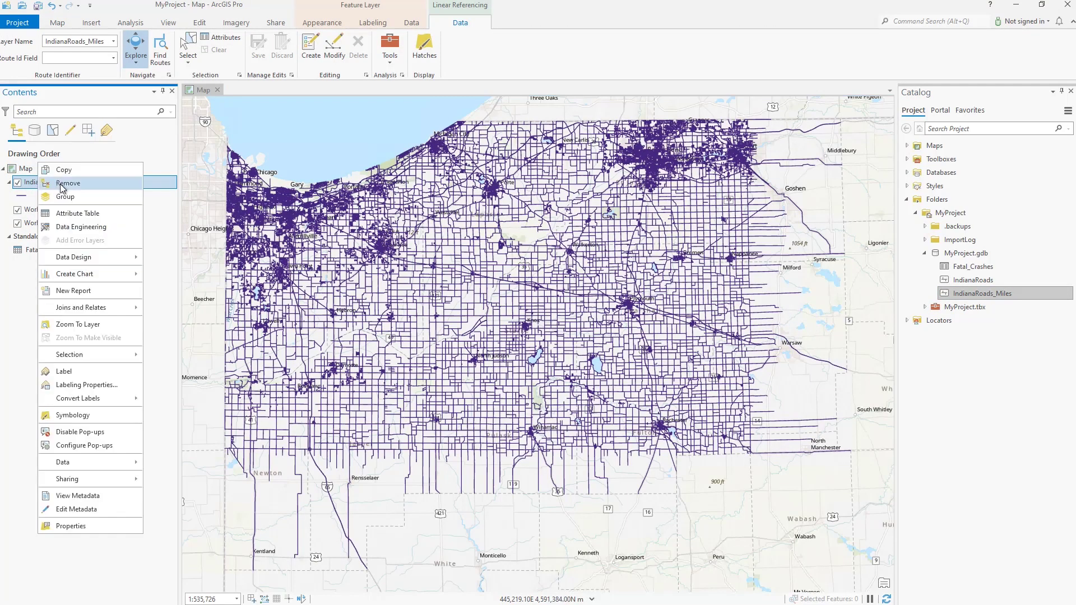
click(86, 217)
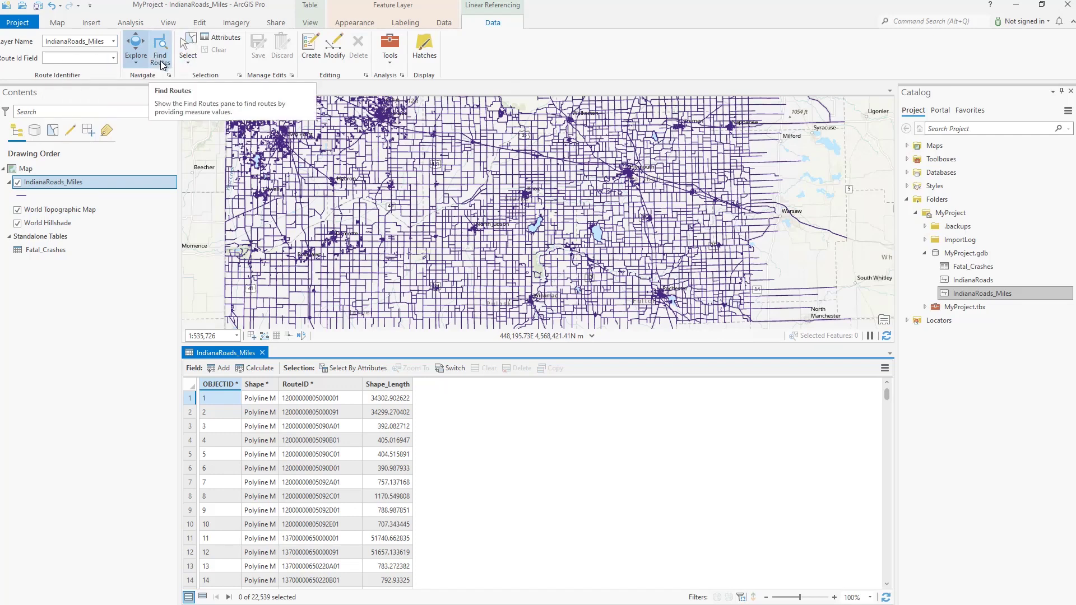
right_click(49, 252)
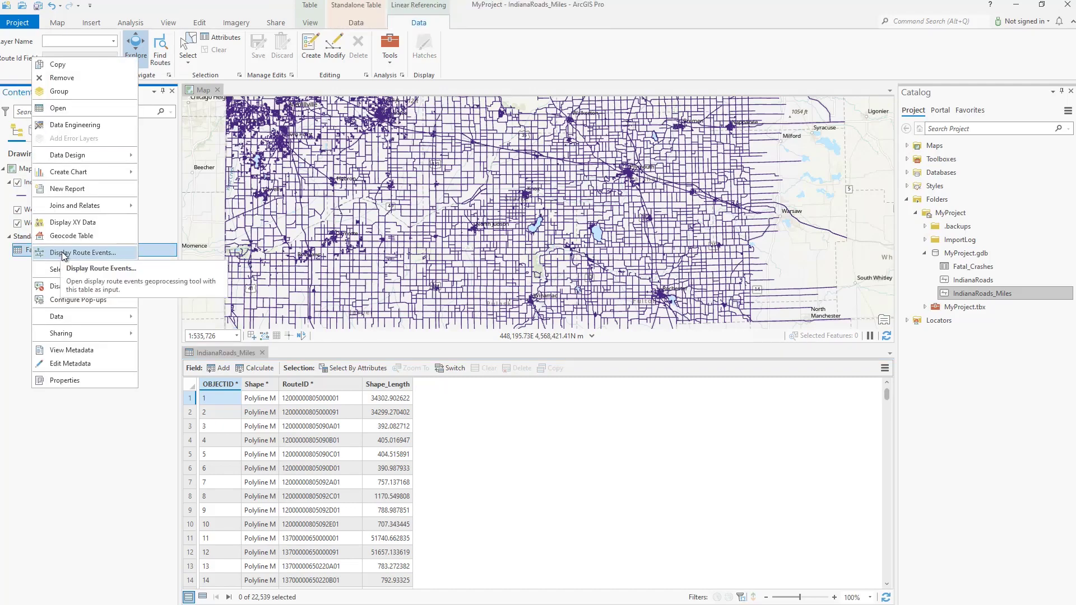
click(63, 253)
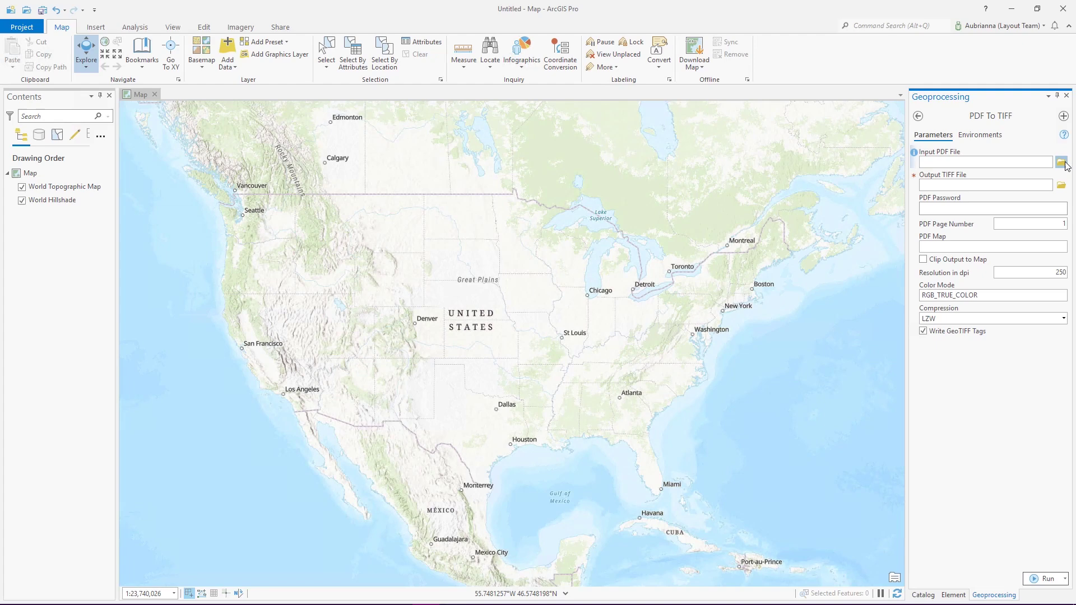
Step: Convert the June Lake topographic PDF to TIFF with PDF Map kept at LARGEST
click(1060, 162)
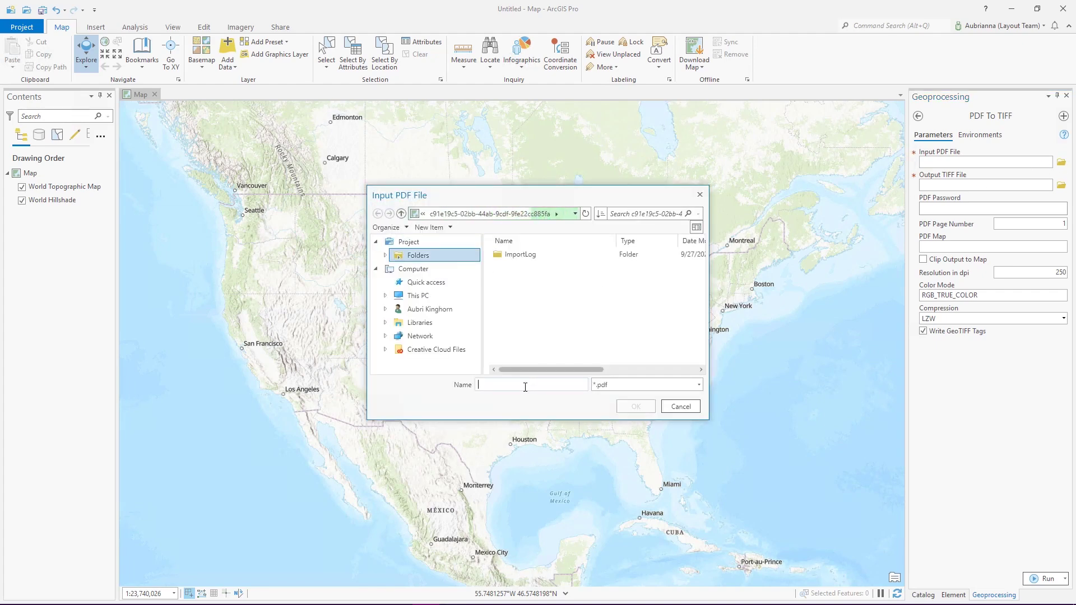
key(ctrl+v)
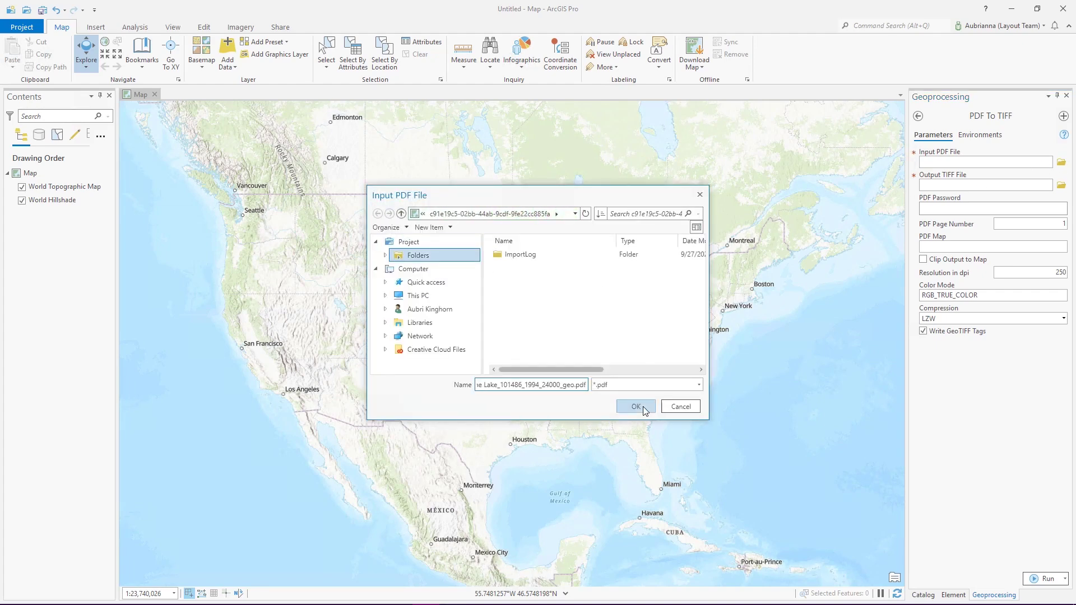
click(638, 407)
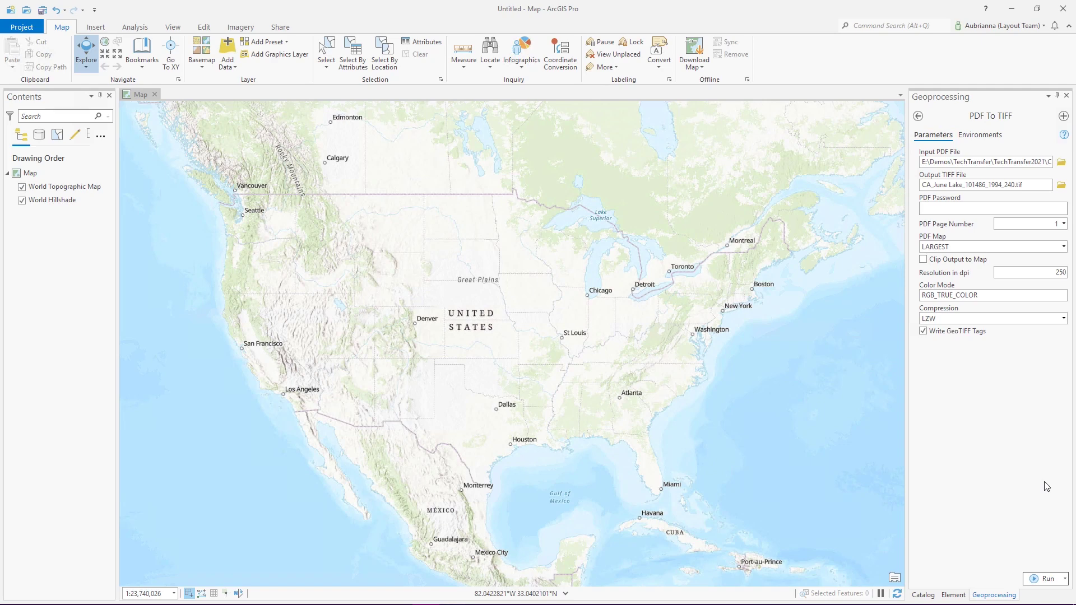
click(1064, 248)
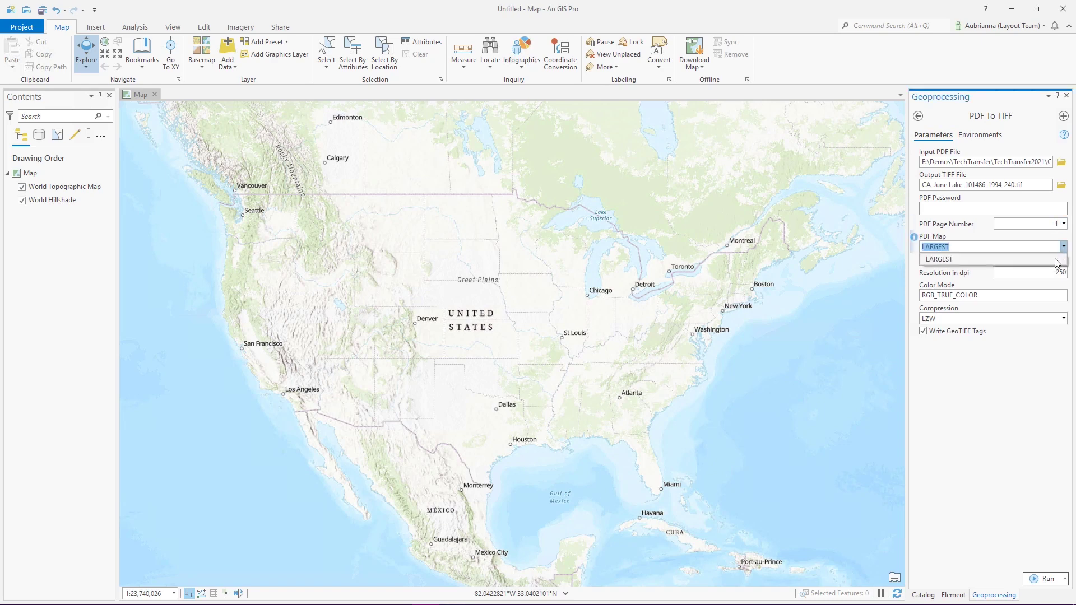
click(1056, 259)
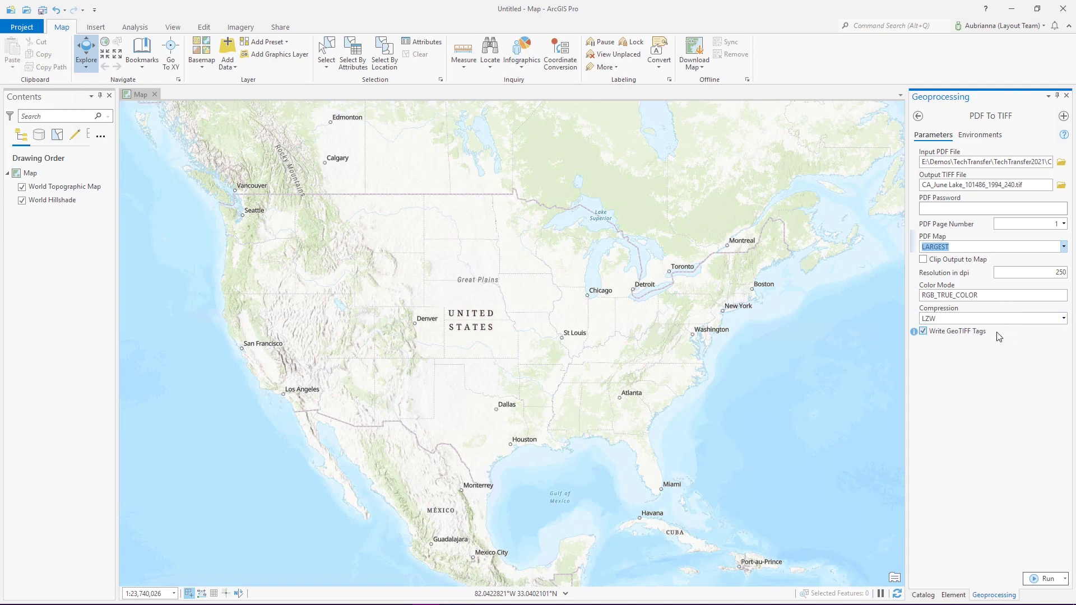
click(1047, 579)
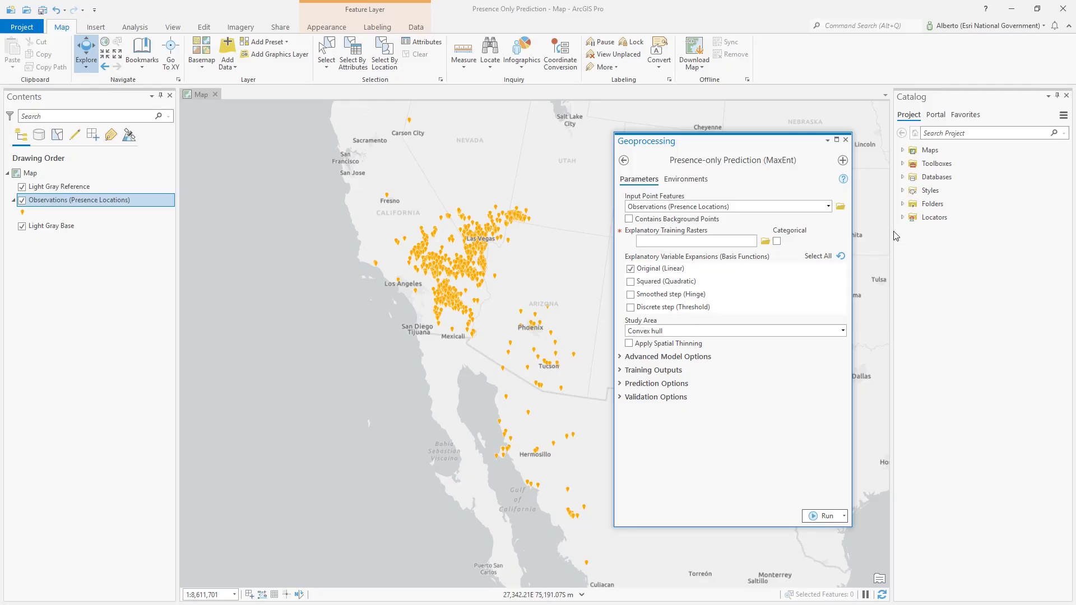
Step: Scroll the MaxEnt tool's parameters down to the spatial thinning options
mouse_move(844, 182)
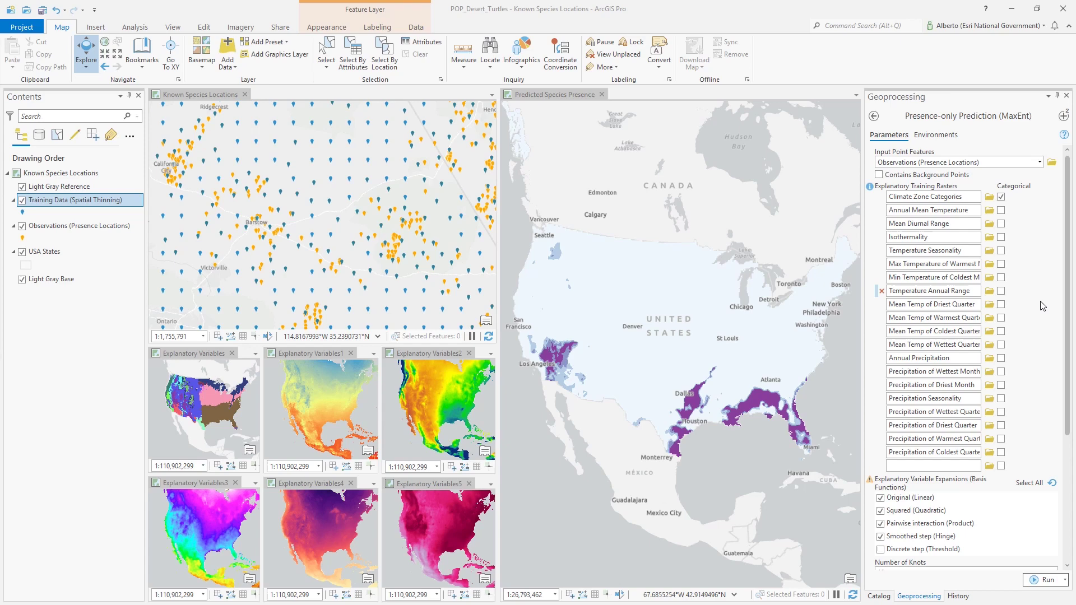
drag(1066, 315, 1066, 439)
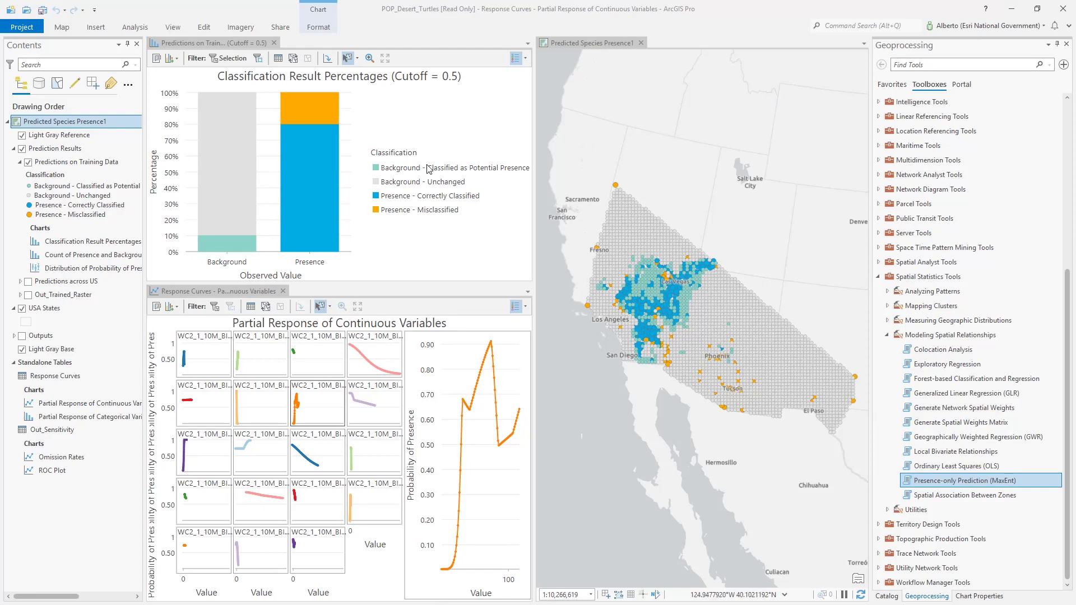
Step: Highlight the 264 Presence features and enlarge two variables' response curves in turn
click(319, 188)
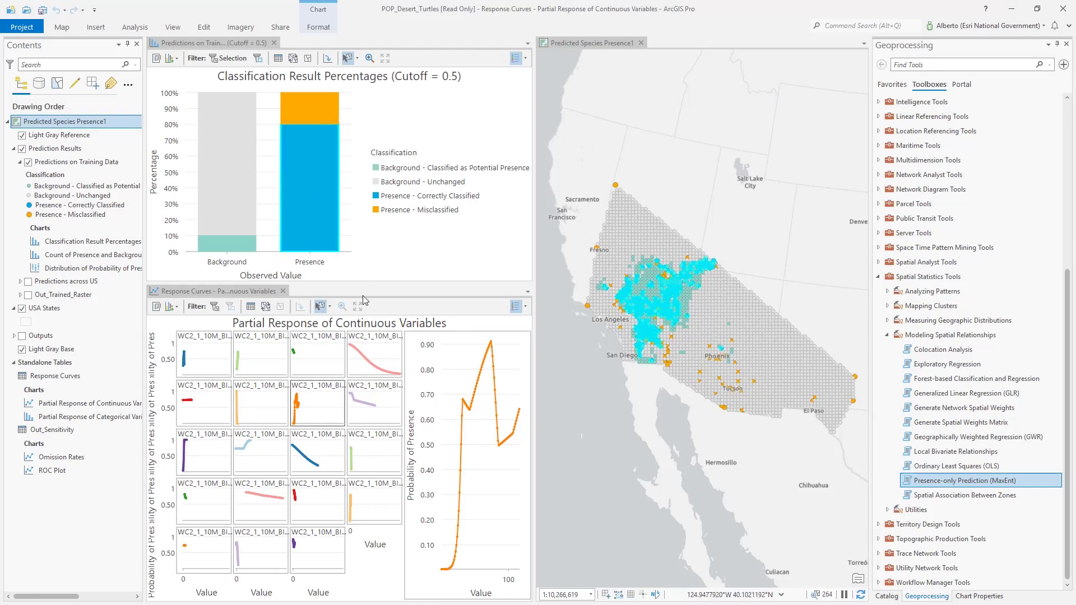
click(201, 371)
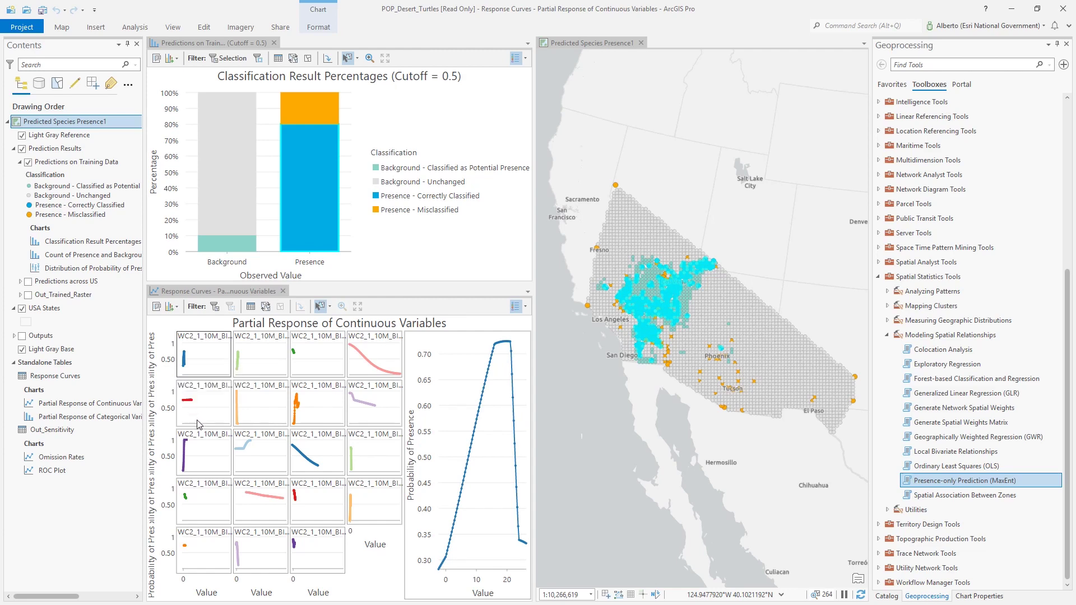
click(250, 457)
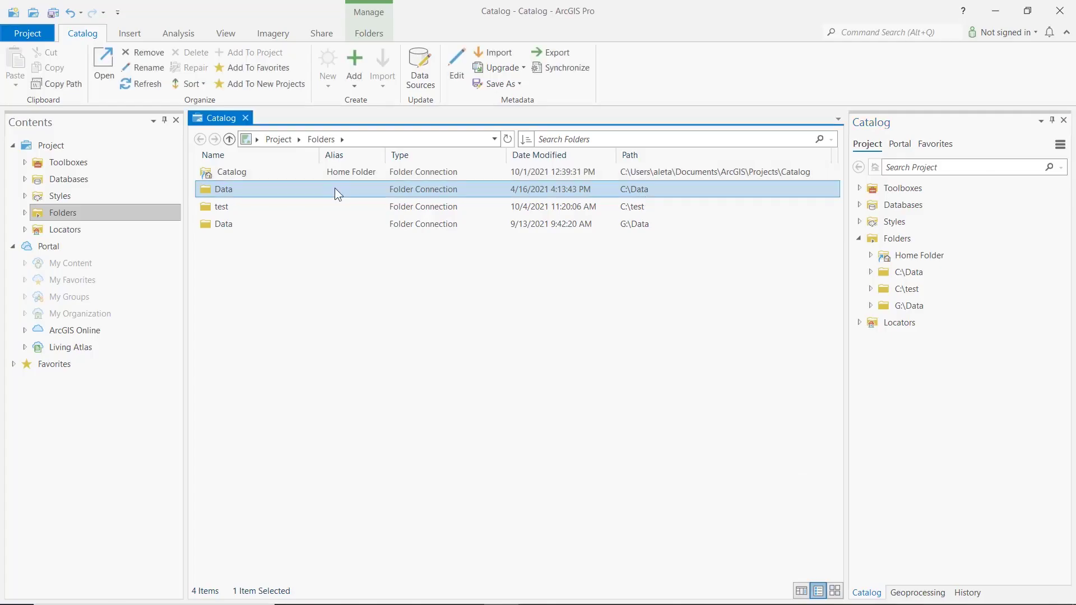
Step: Give the C:\Data folder connection the alias Laptop Data in the Catalog view
click(335, 189)
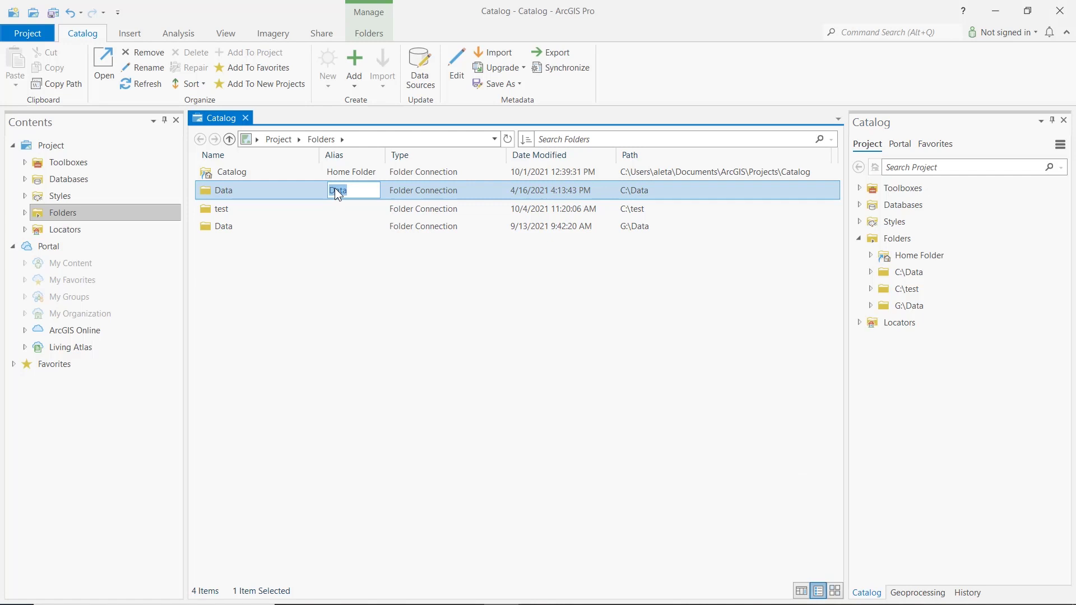
key(Home)
text(Laptop)
key(Return)
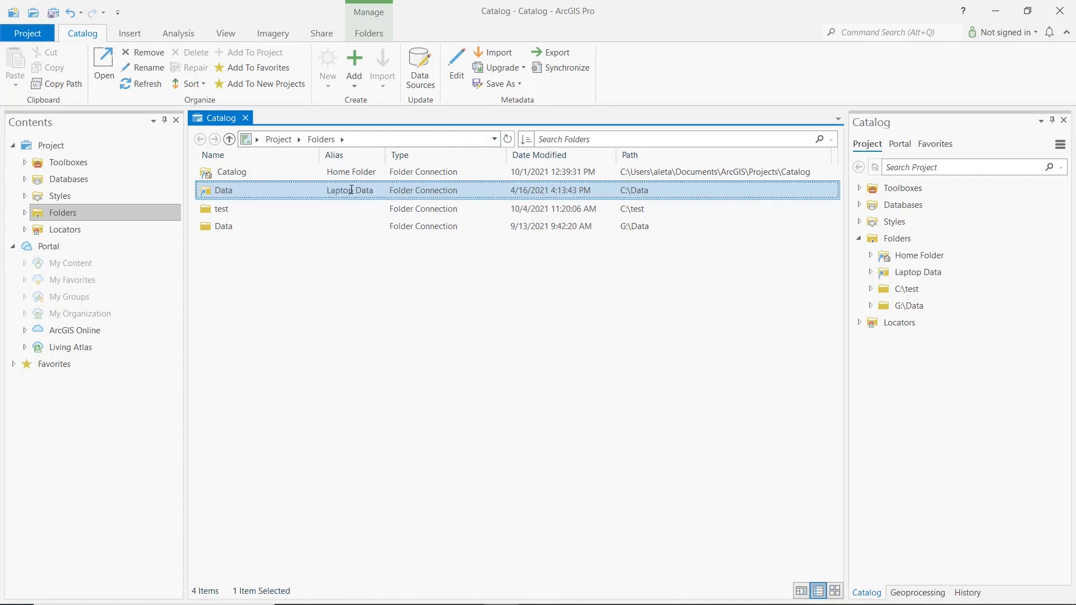
Step: Change the G:\Data folder connection's alias to Desktop Data from the Catalog pane
right_click(898, 307)
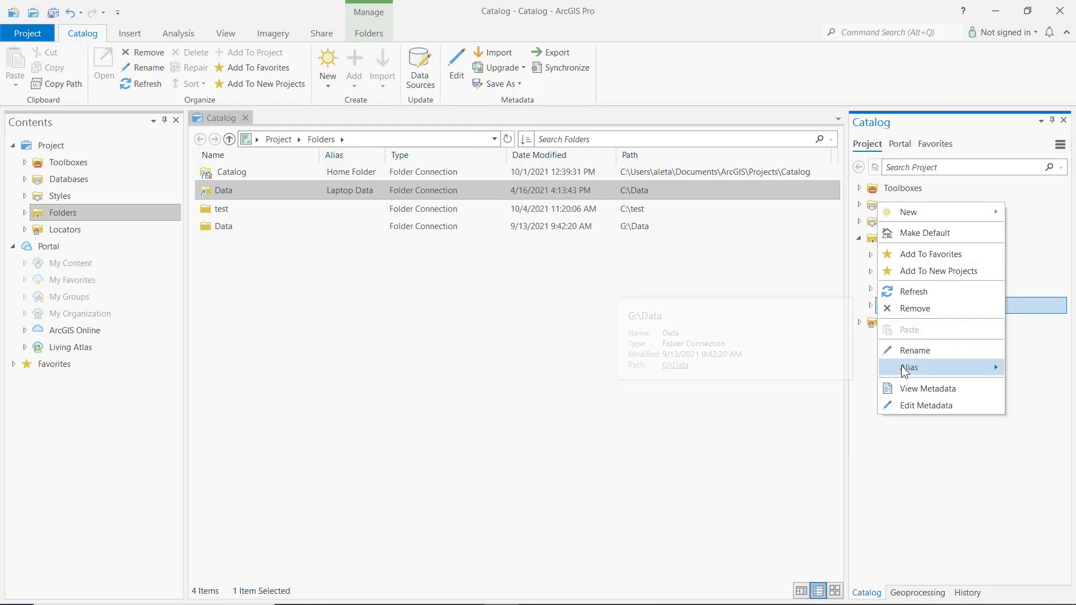
mouse_move(901, 366)
click(853, 369)
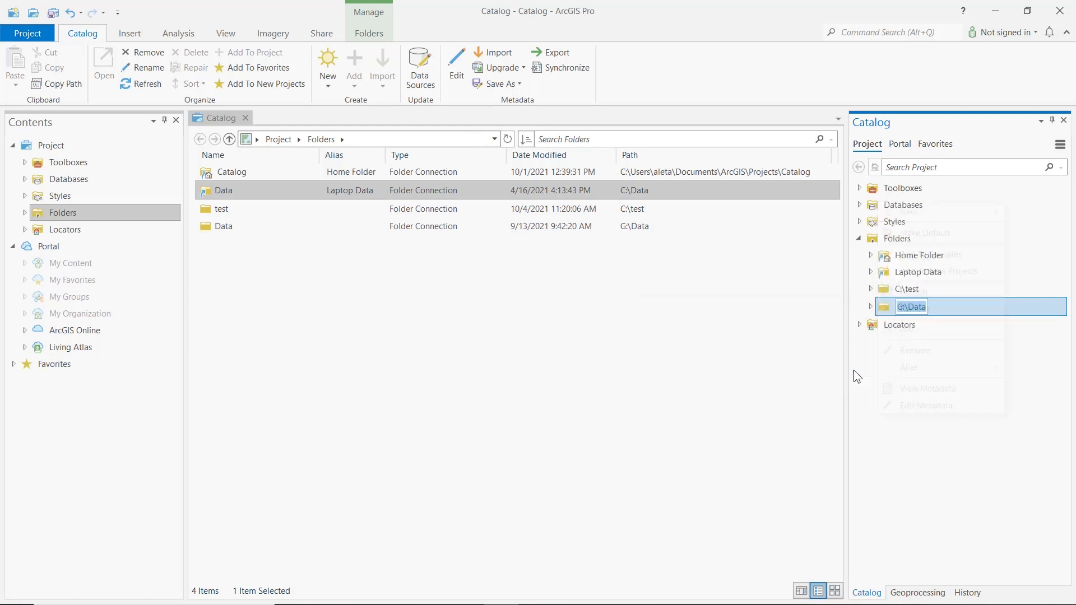
key(Home)
key(shift+Right)
key(shift+Right)
key(shift+Right)
text(Desktop)
key(Return)
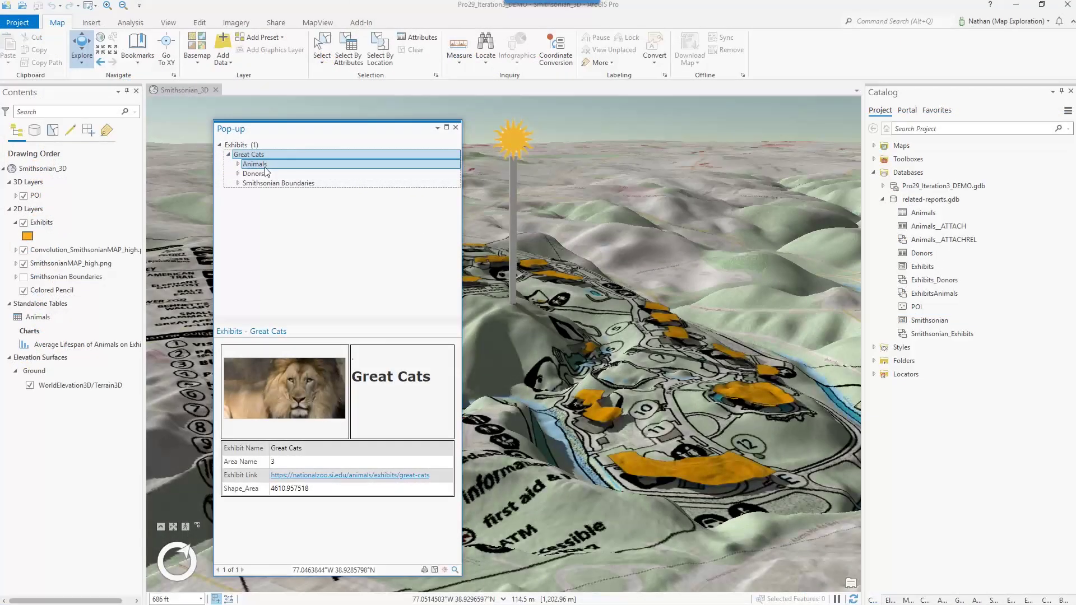
Step: Show only the related Donors records in the Great Cats pop-up
click(265, 169)
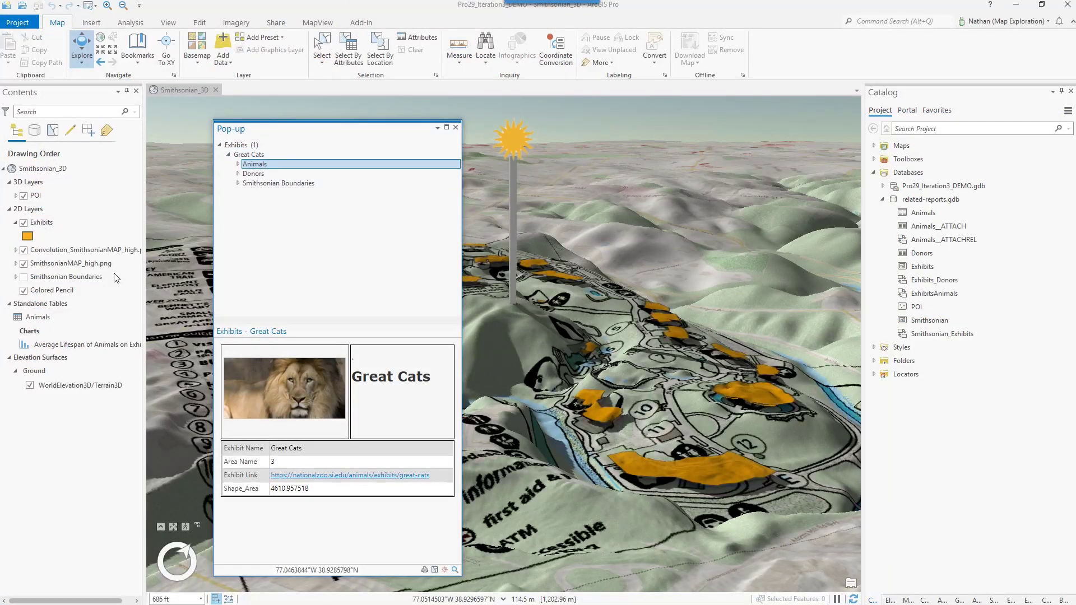
ctrl+click(259, 175)
click(259, 175)
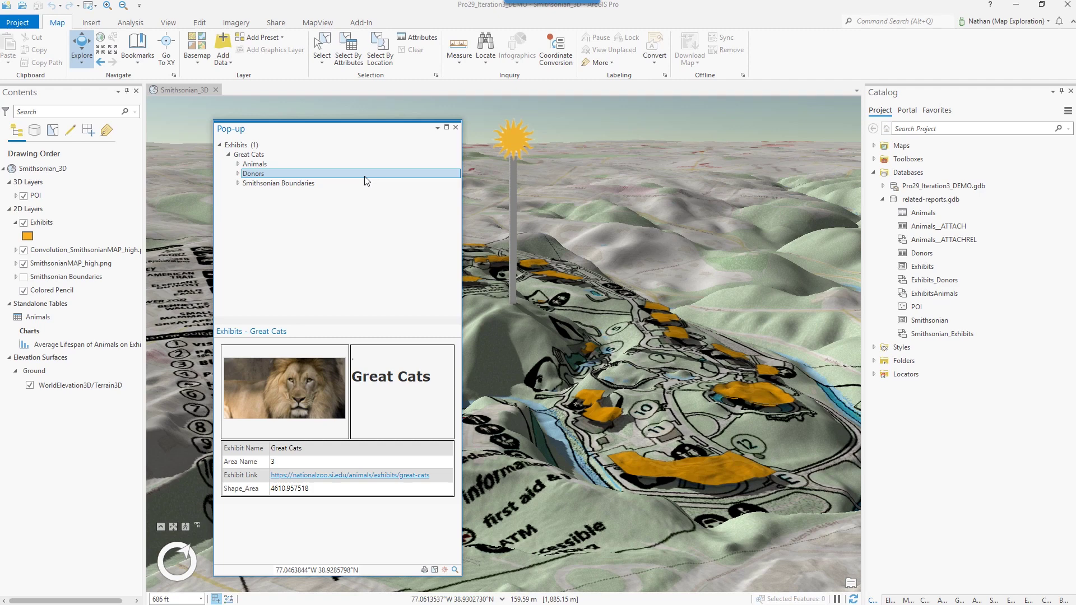
Step: Open the Donors table and enter Sticker as row 39's Gift
right_click(922, 254)
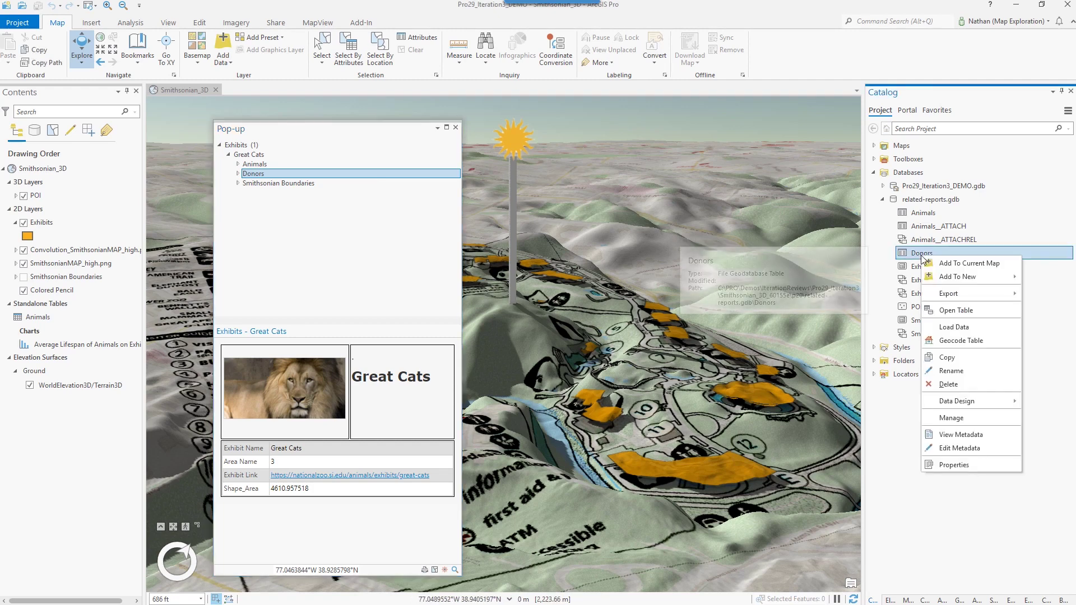
click(984, 318)
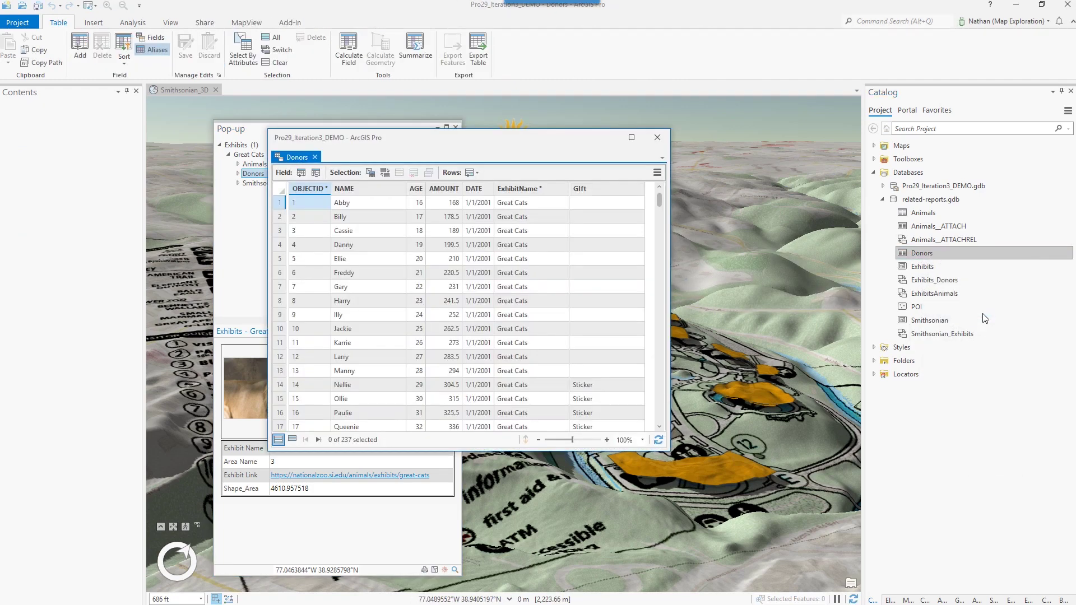
drag(661, 199, 663, 238)
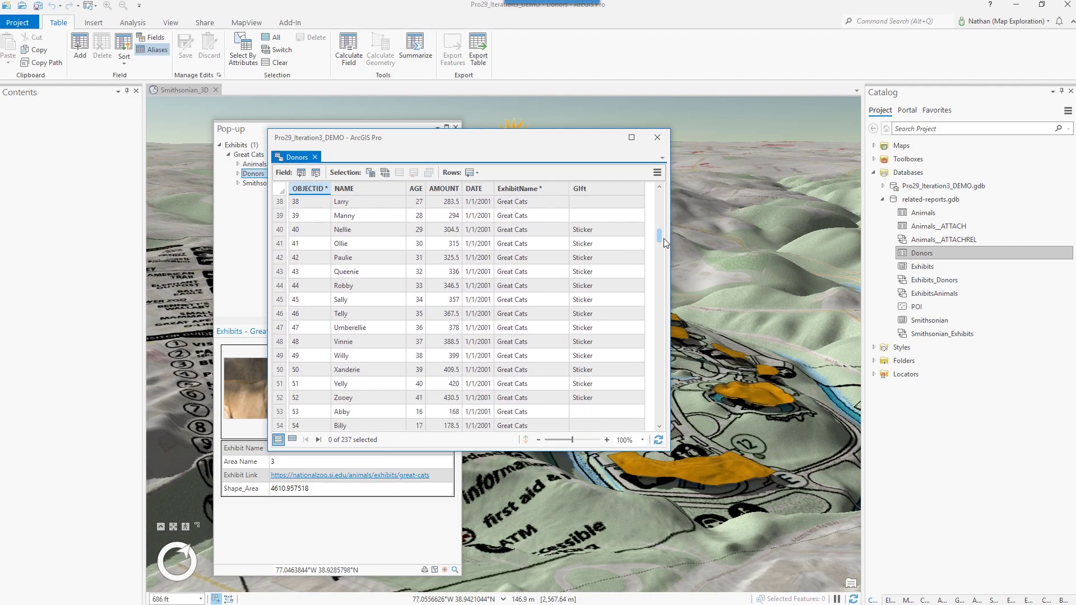
double_click(600, 216)
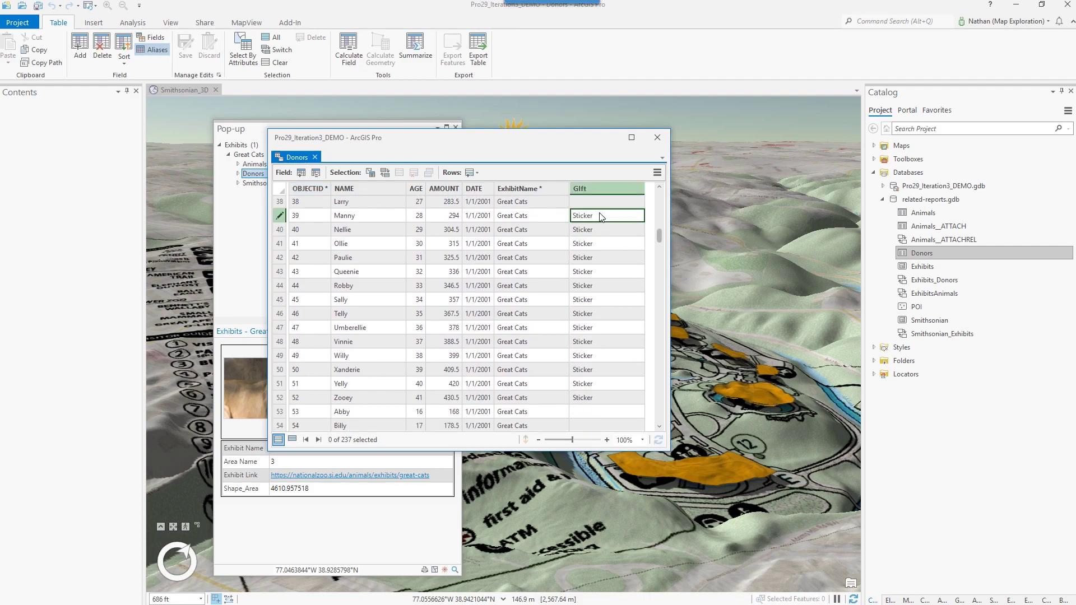
text(Sticker)
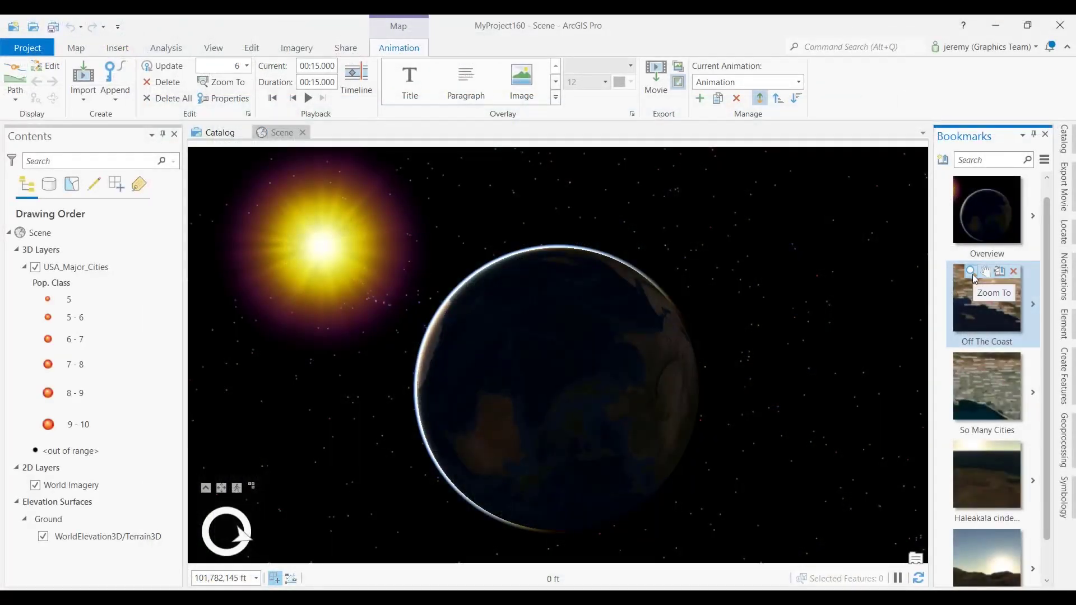
Step: Fly through the Off The Coast, So Many Cities, Haleakala and sunrise Haleakala bookmarks
click(971, 273)
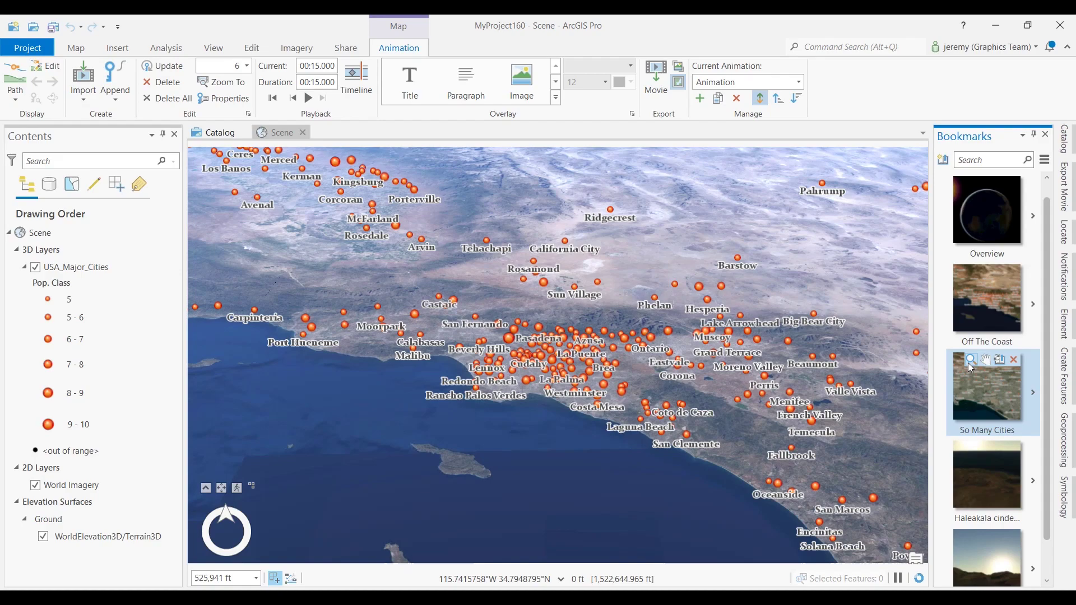
click(970, 363)
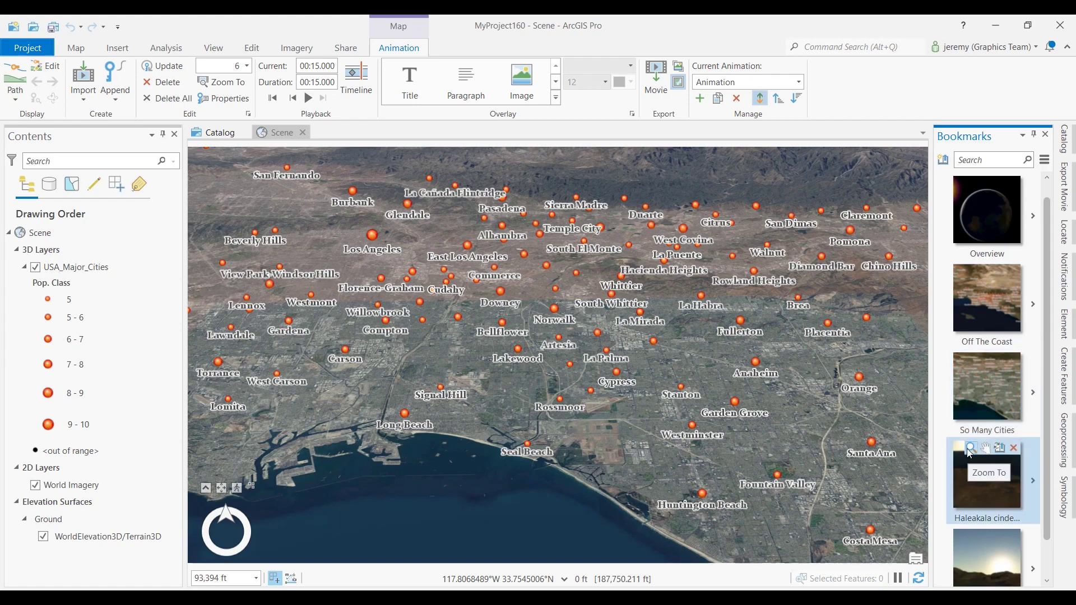
click(970, 449)
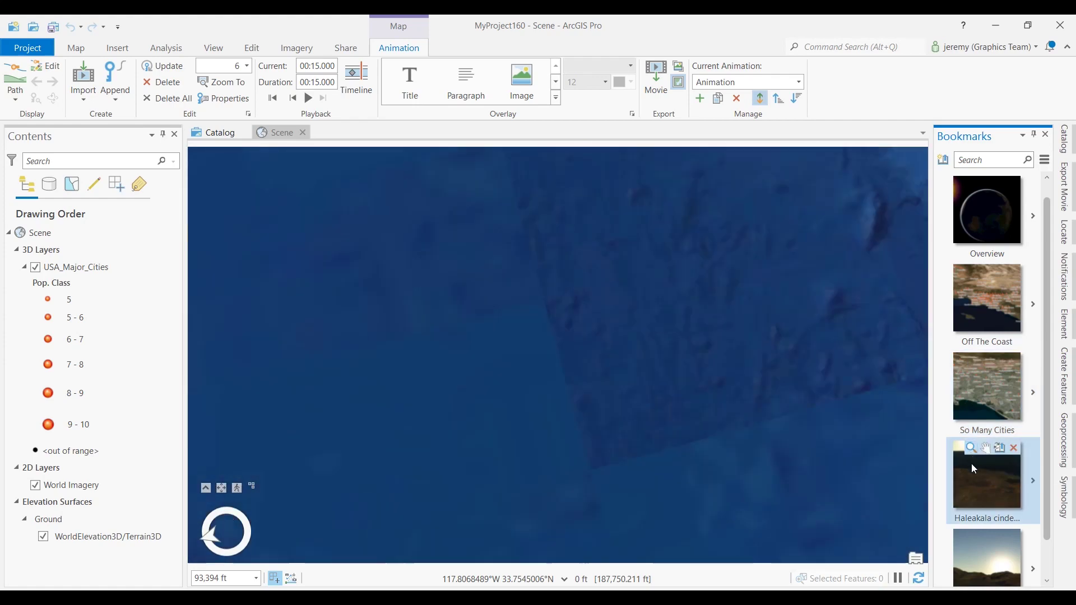
click(976, 553)
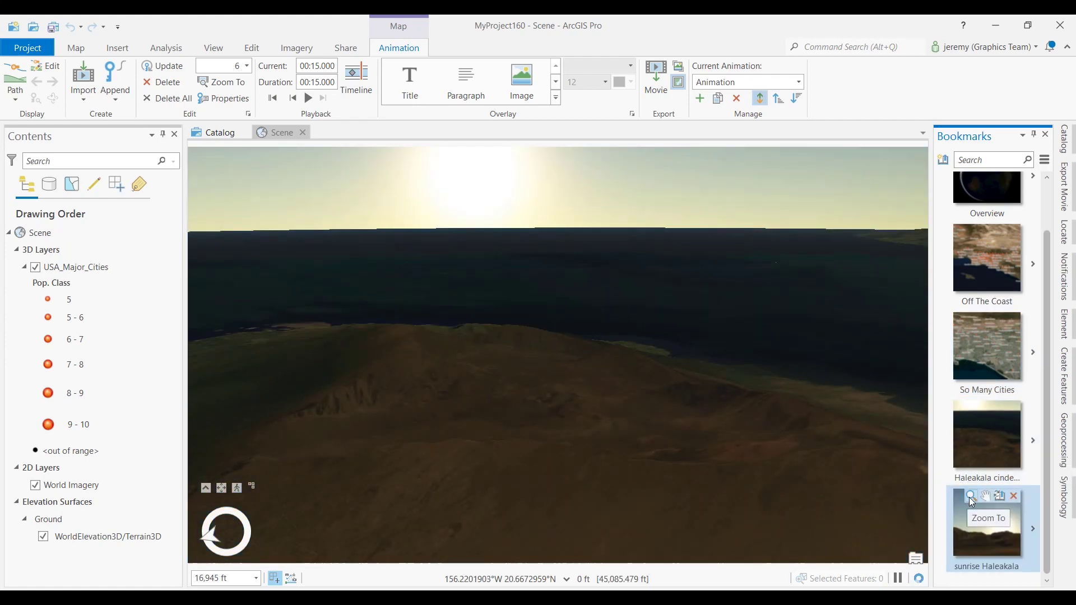
click(970, 497)
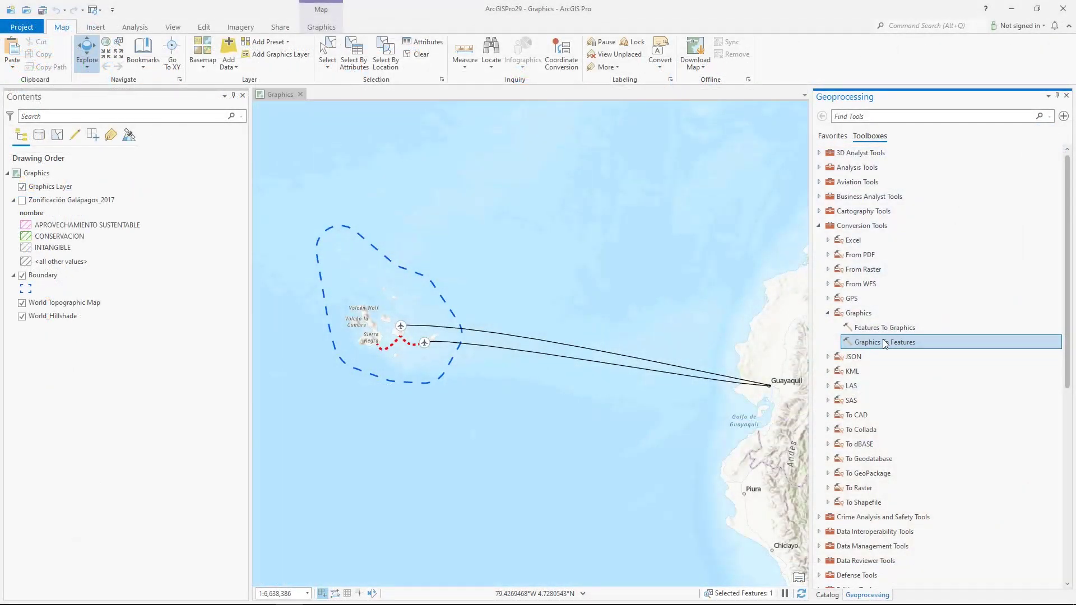
Step: Convert the Graphics Layer's polyline graphics into a feature layer with Graphics To Features
click(884, 343)
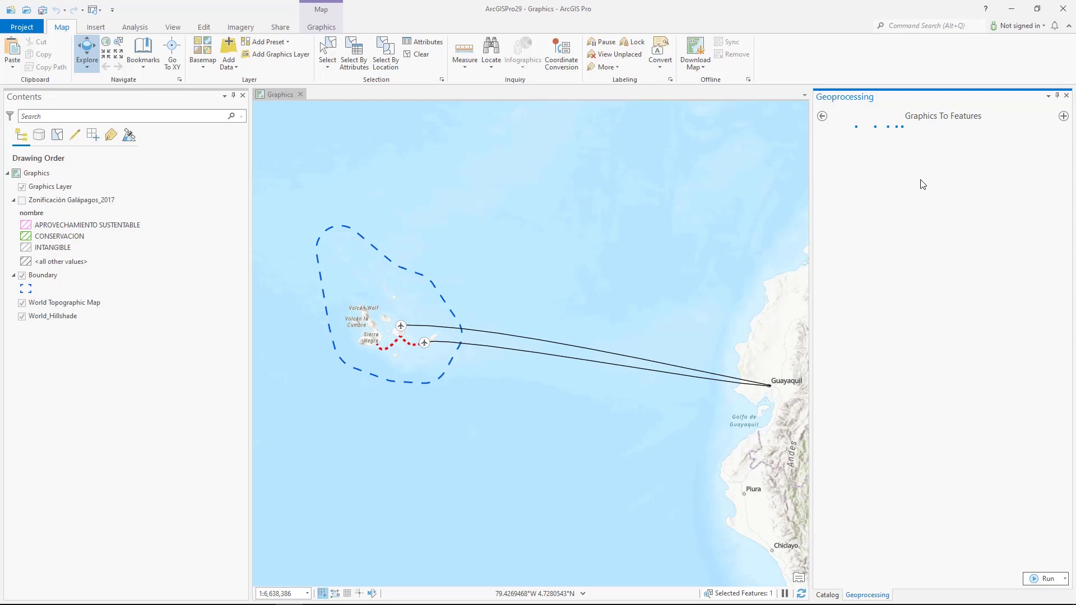
click(1049, 163)
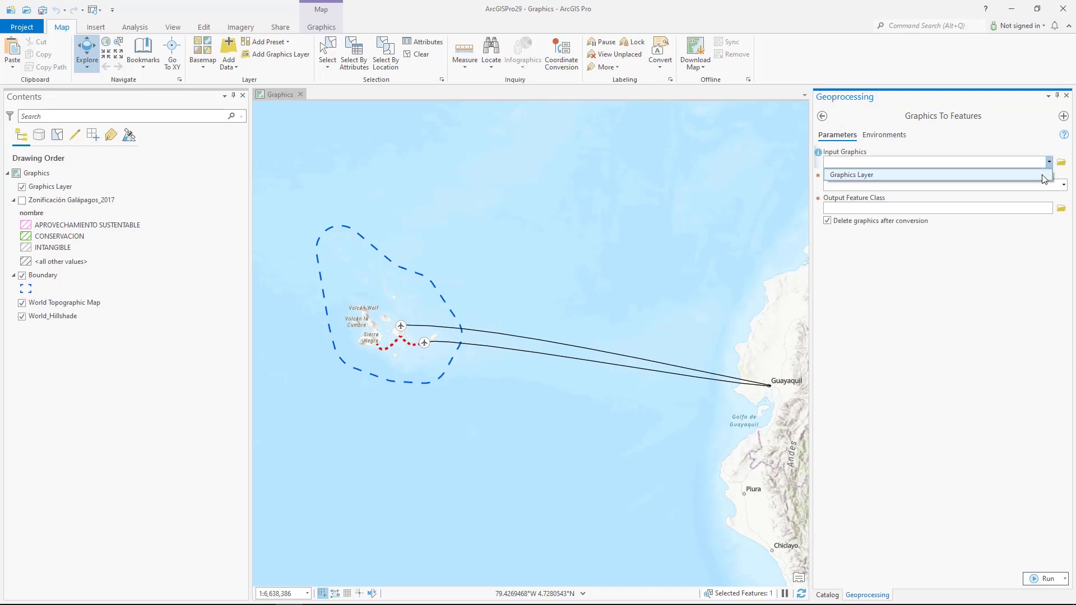
click(1045, 175)
click(1064, 186)
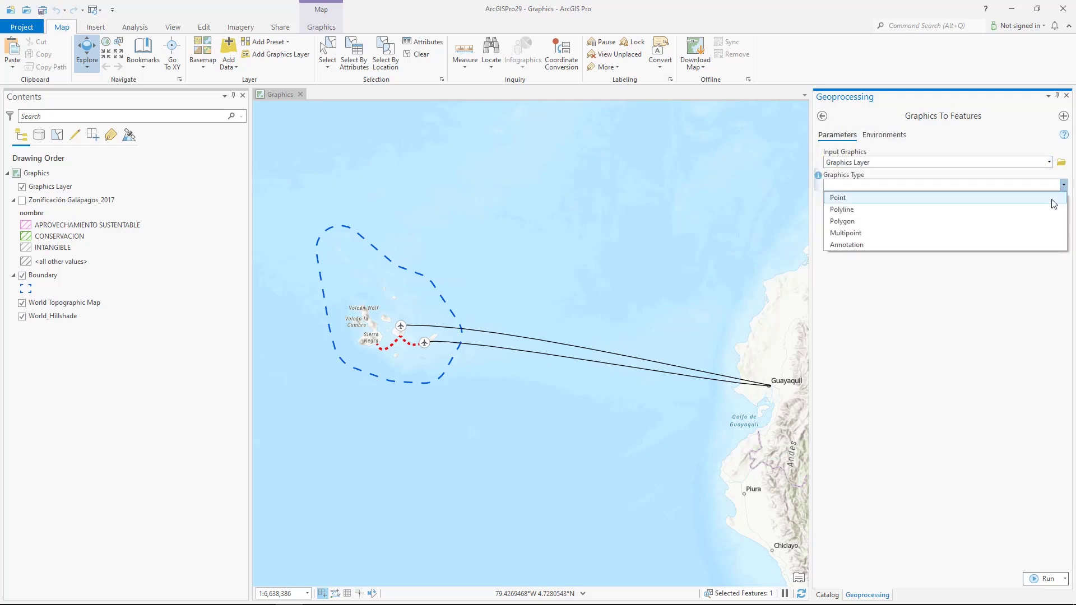
click(1049, 209)
click(1045, 582)
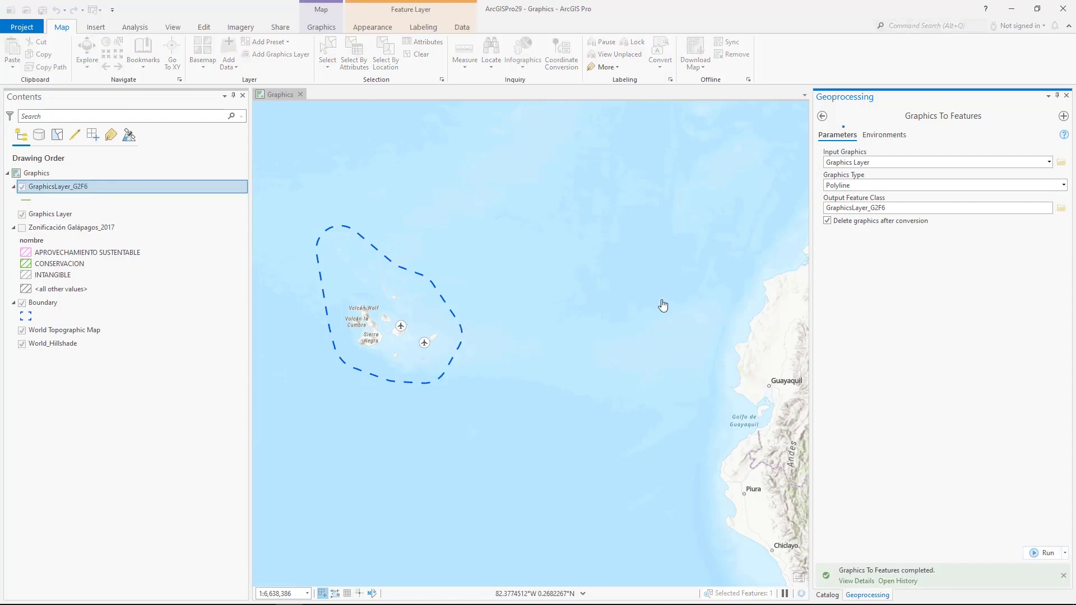
Step: Turn on the Zonificación Galápagos_2017 layer and bring up Features To Graphics' input feature list
click(23, 227)
click(822, 115)
double_click(879, 326)
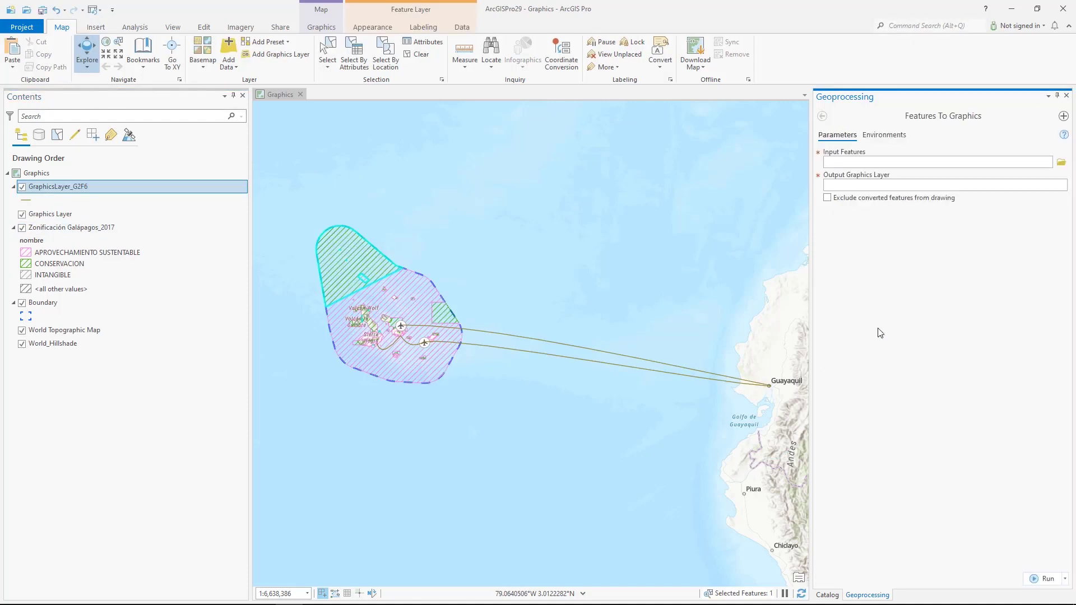
click(1048, 163)
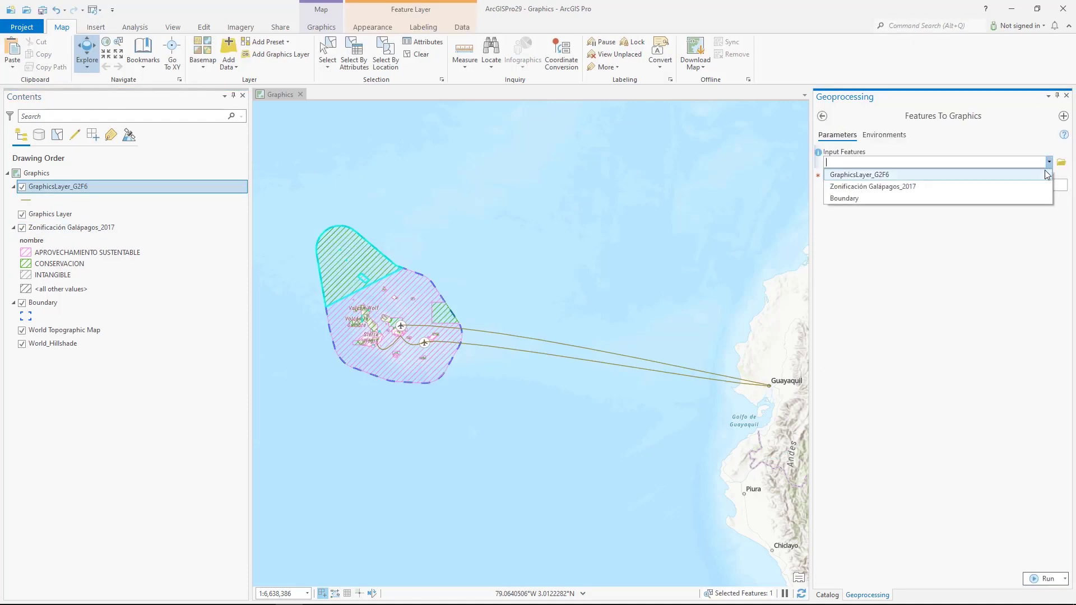
Step: Choose Zonificación Galápagos_2017 as the Features To Graphics input features
click(1046, 187)
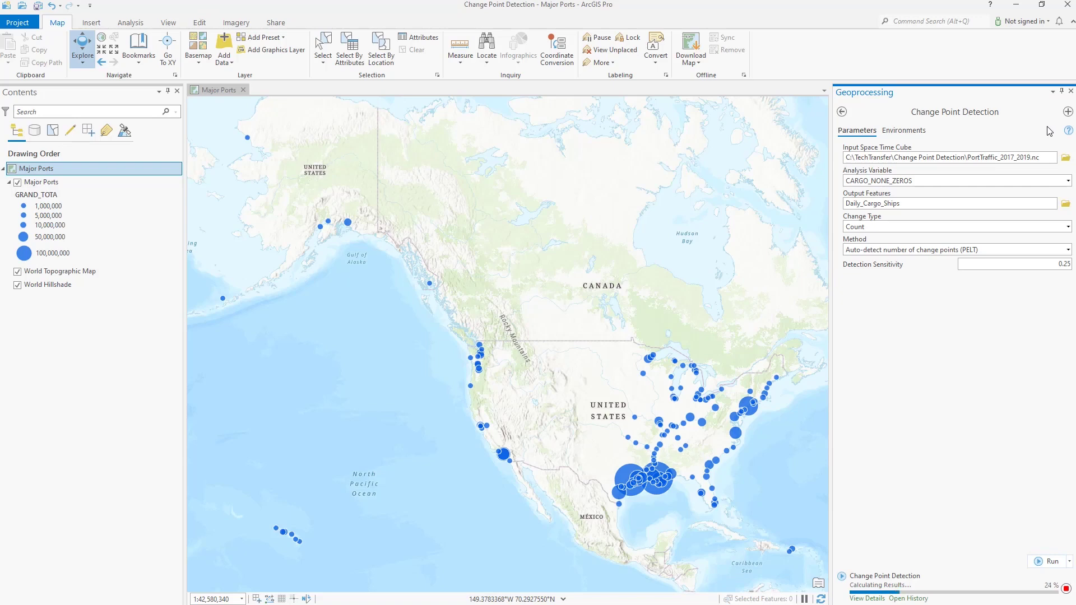
Step: Keep PELT as the Change Point Detection method while it runs
mouse_move(1069, 131)
click(1069, 250)
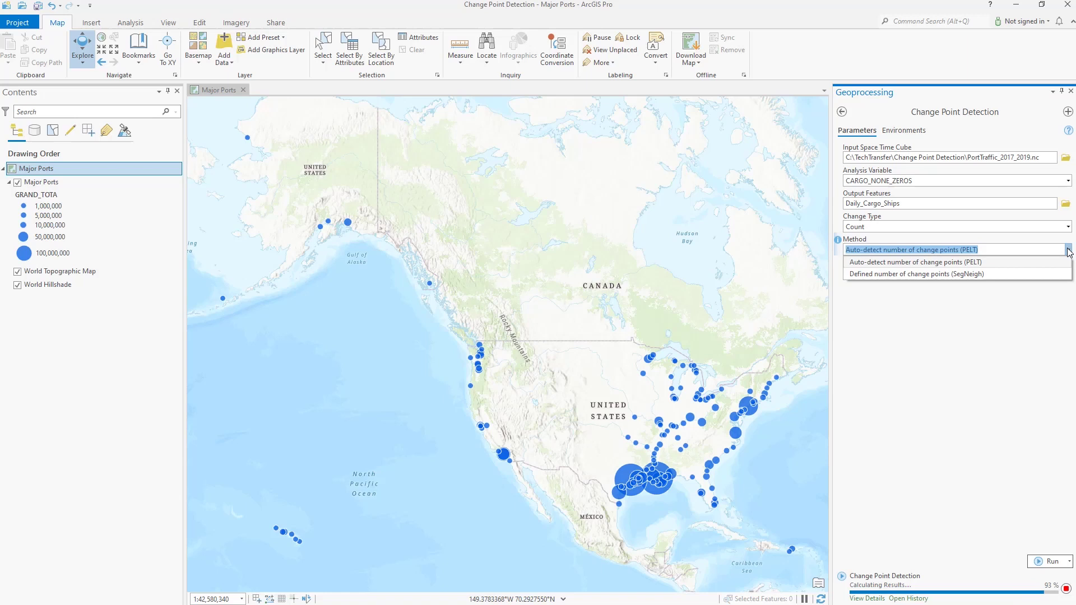
click(1069, 250)
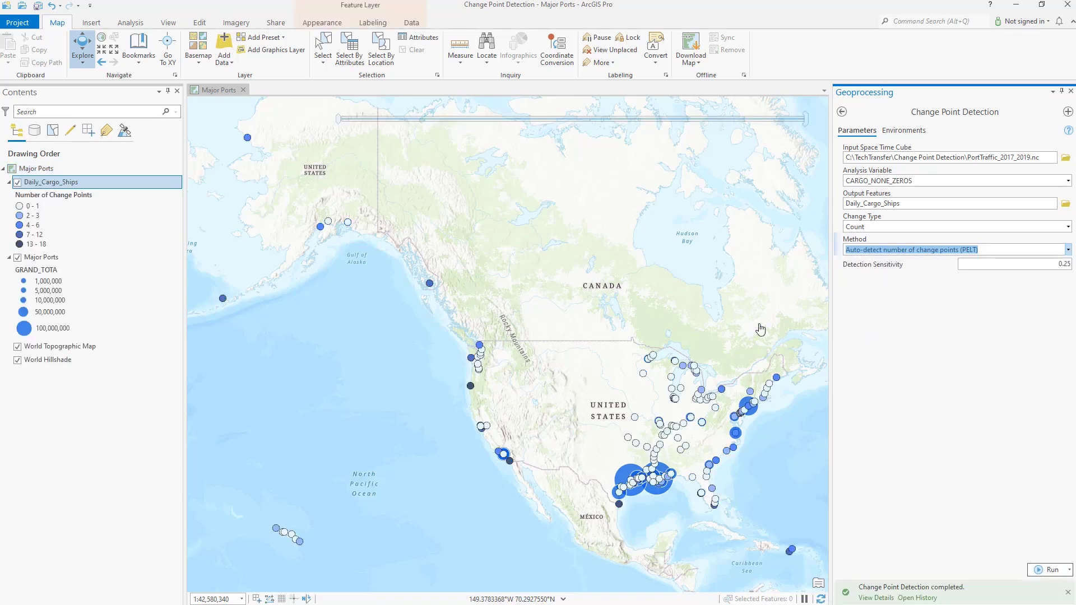
Step: Zoom to the Philadelphia Ports bookmark and show one port's change-point chart
click(143, 66)
click(156, 115)
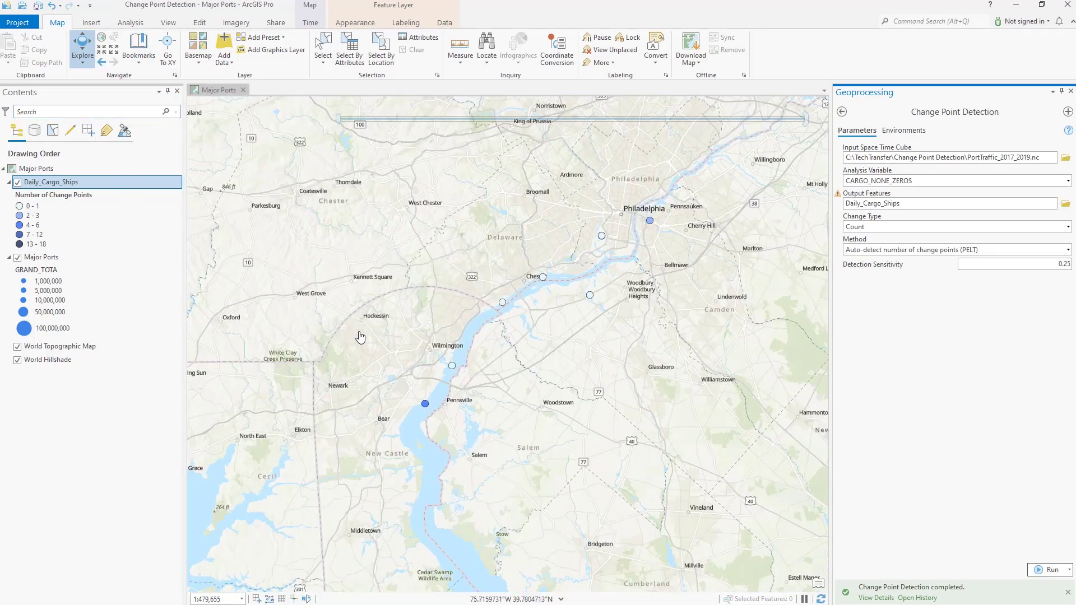
click(425, 405)
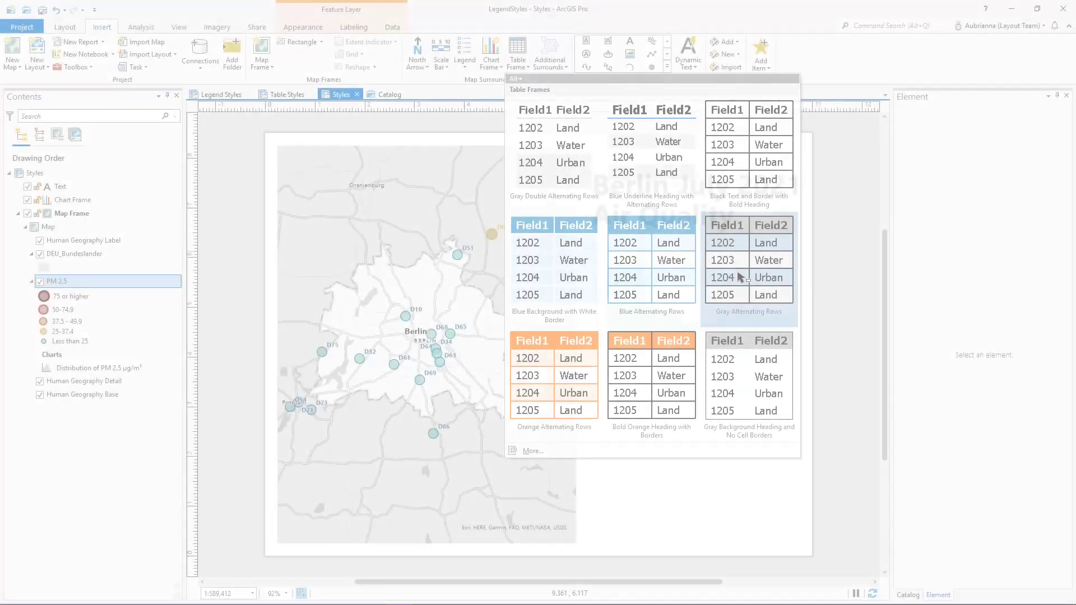
Step: Insert a station table frame below the histogram and a legend at the map's upper left
click(715, 278)
drag(591, 370, 798, 542)
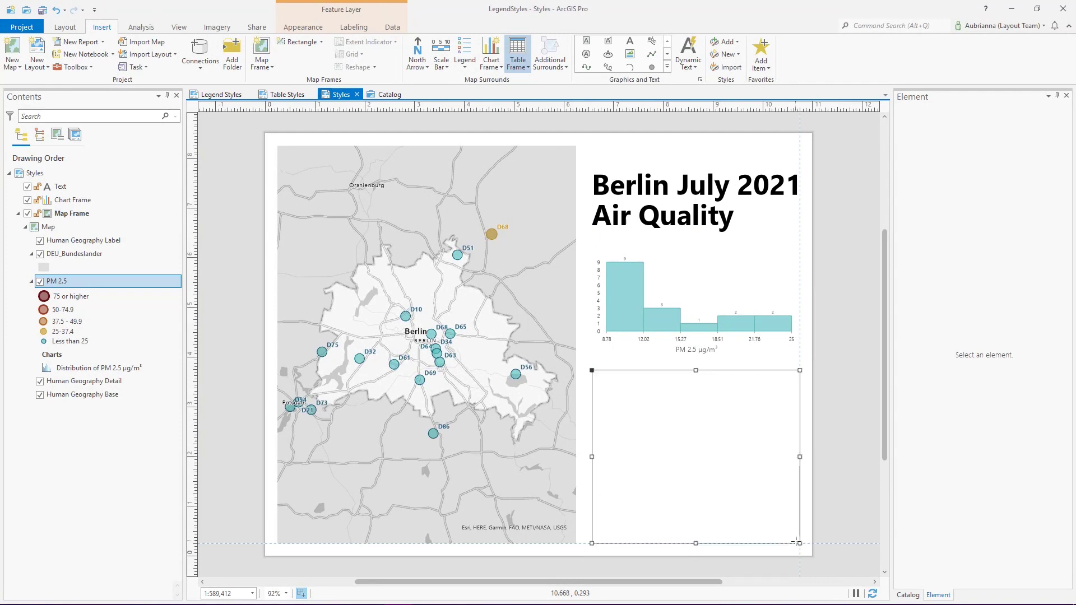
click(465, 66)
click(545, 150)
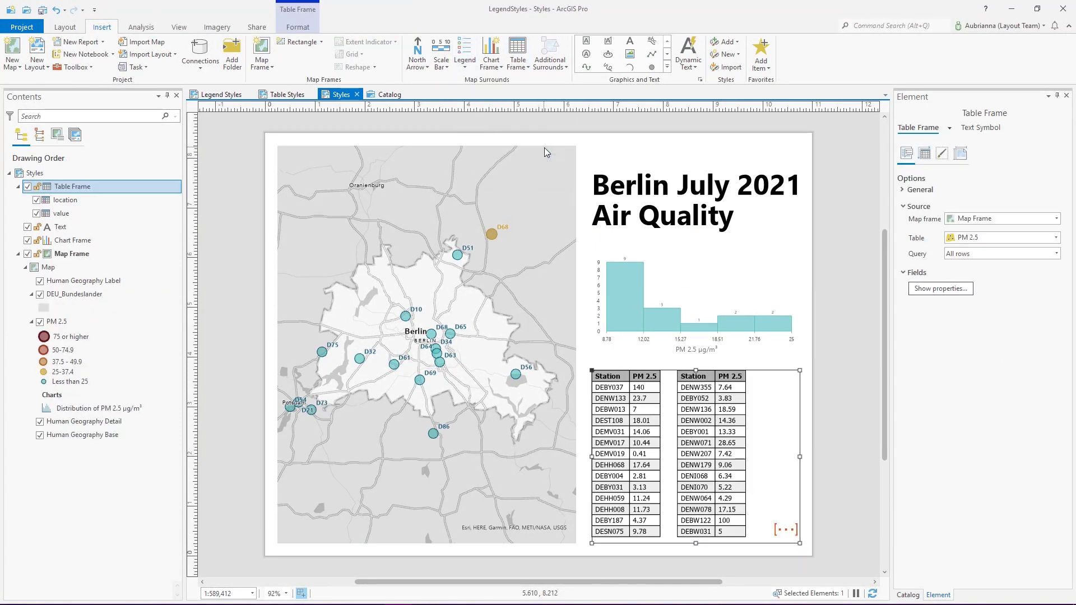
drag(290, 163, 408, 241)
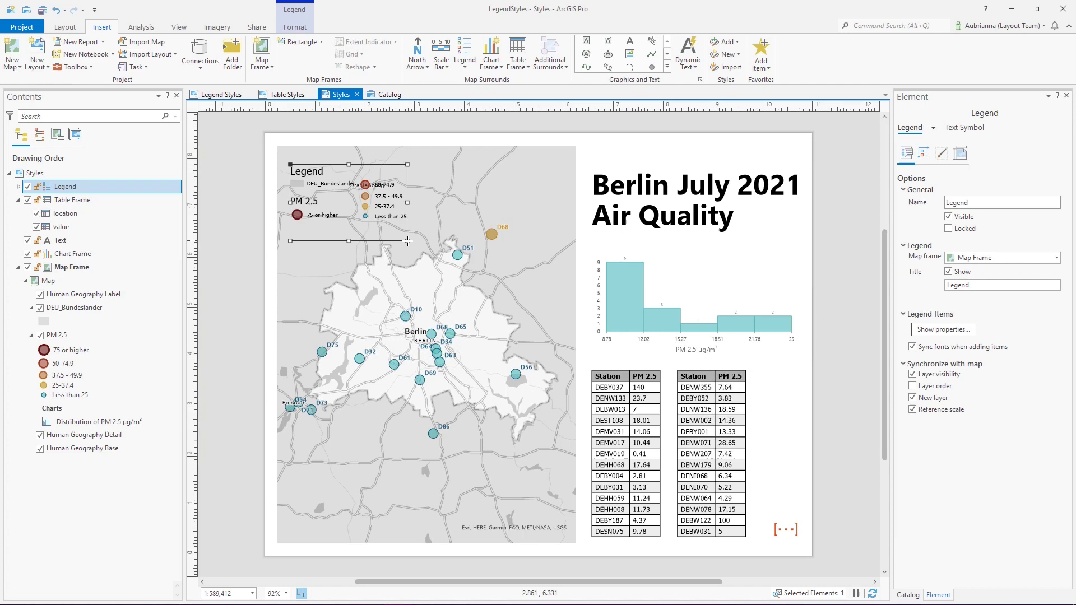
Step: Style the station table with Blue Underline Heading with Alternating Rows
click(612, 405)
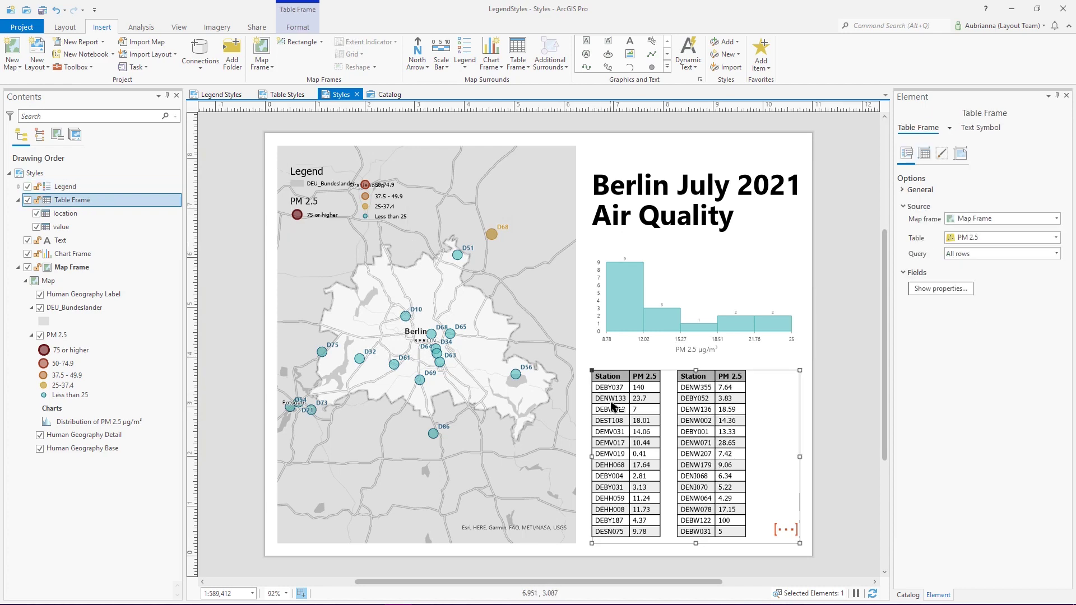
click(289, 28)
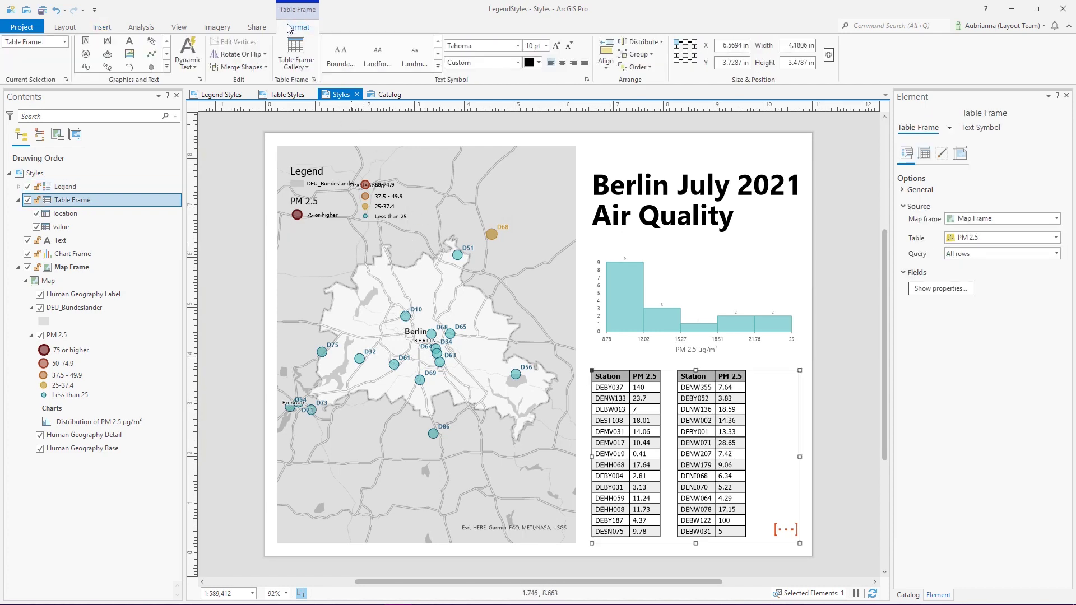
click(299, 67)
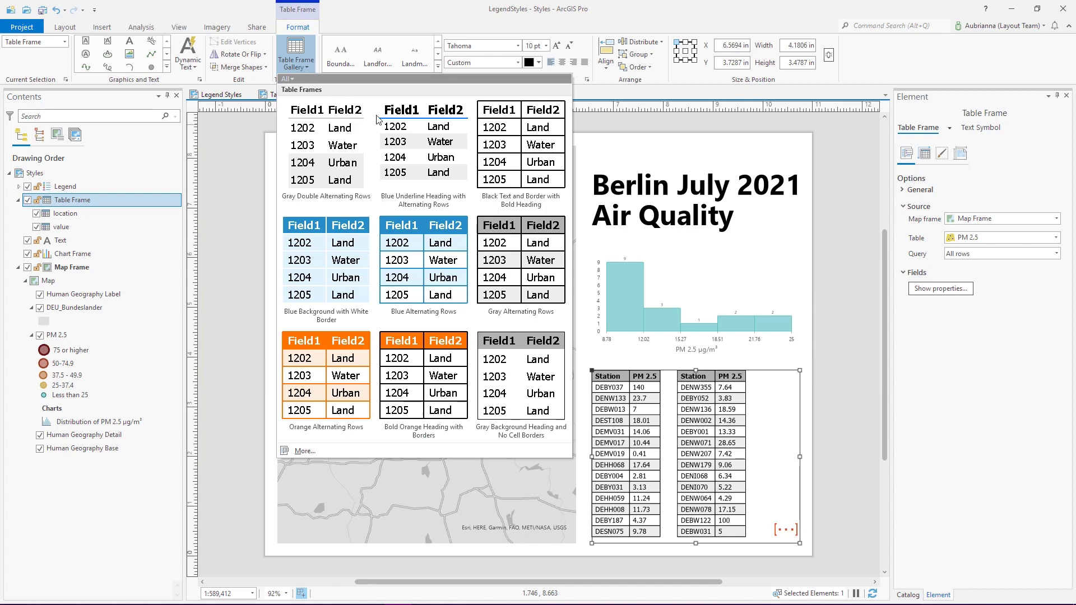
click(406, 140)
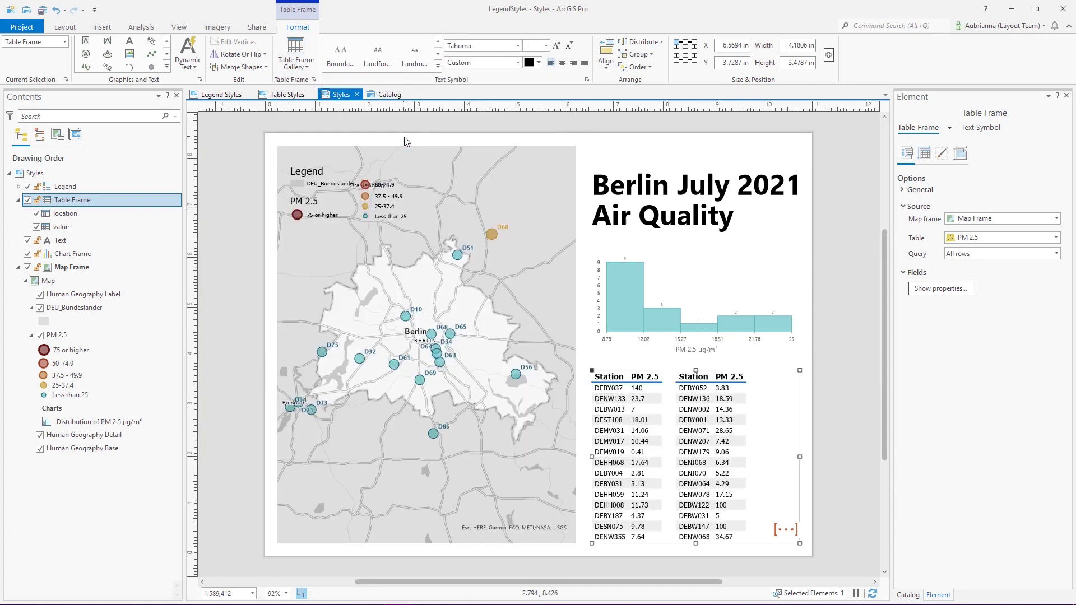
click(382, 196)
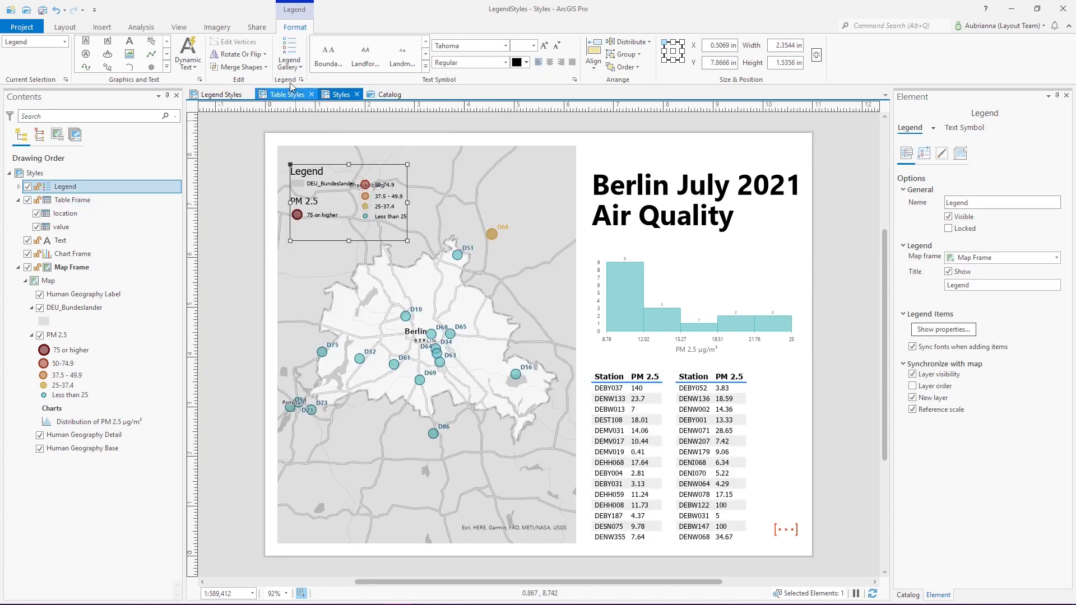
Step: Apply the grey Legend 5 style and remove DEU_Bundeslander from the legend
click(291, 63)
click(446, 115)
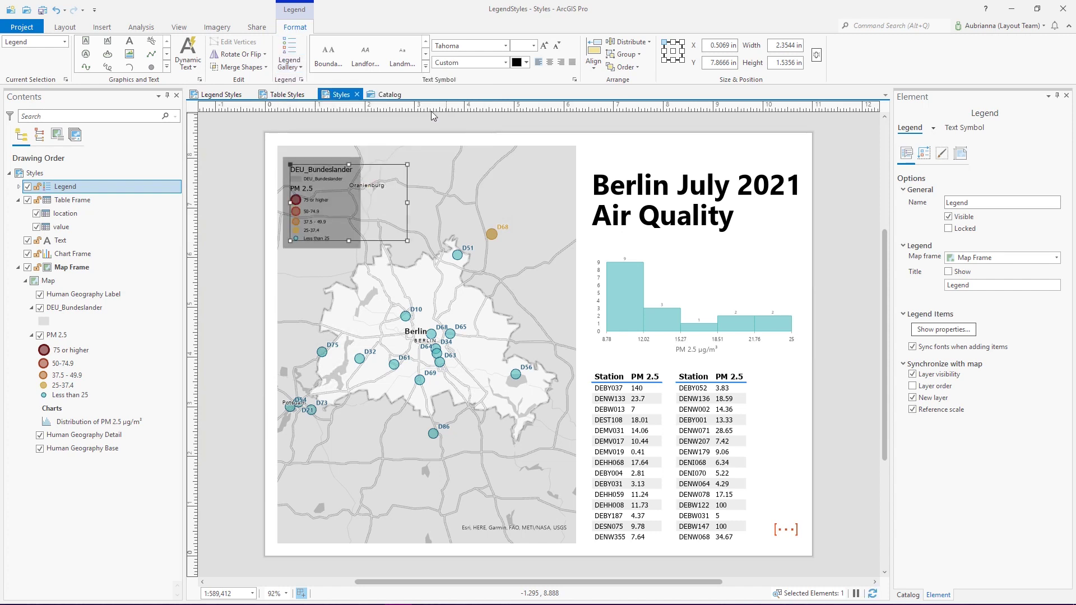
click(19, 187)
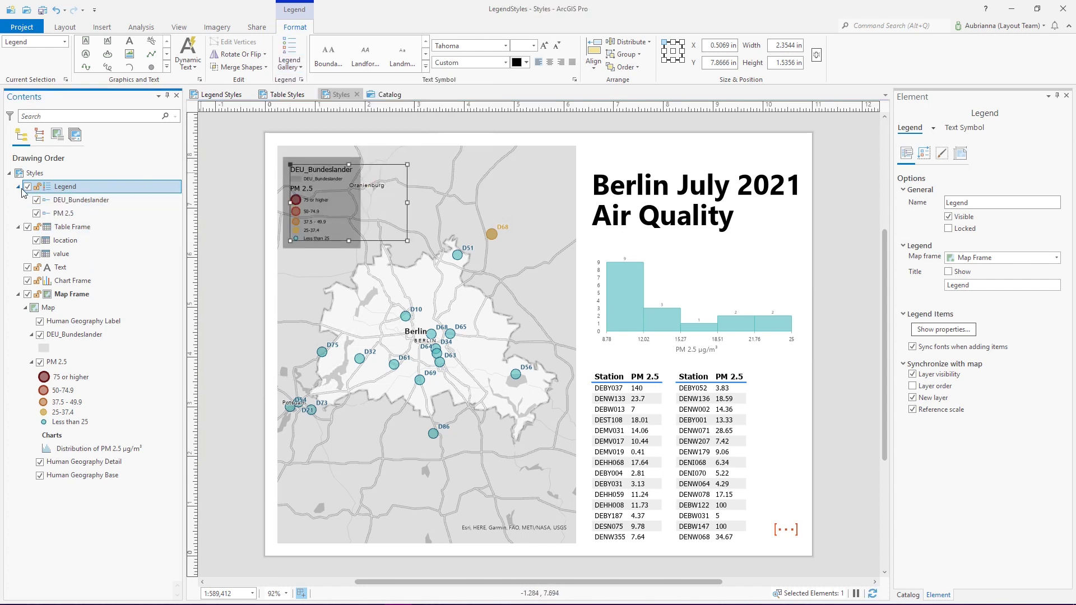
click(37, 200)
Step: Give the PM 2.5 item Legend Item 5, listing labels before symbols in one column
click(62, 213)
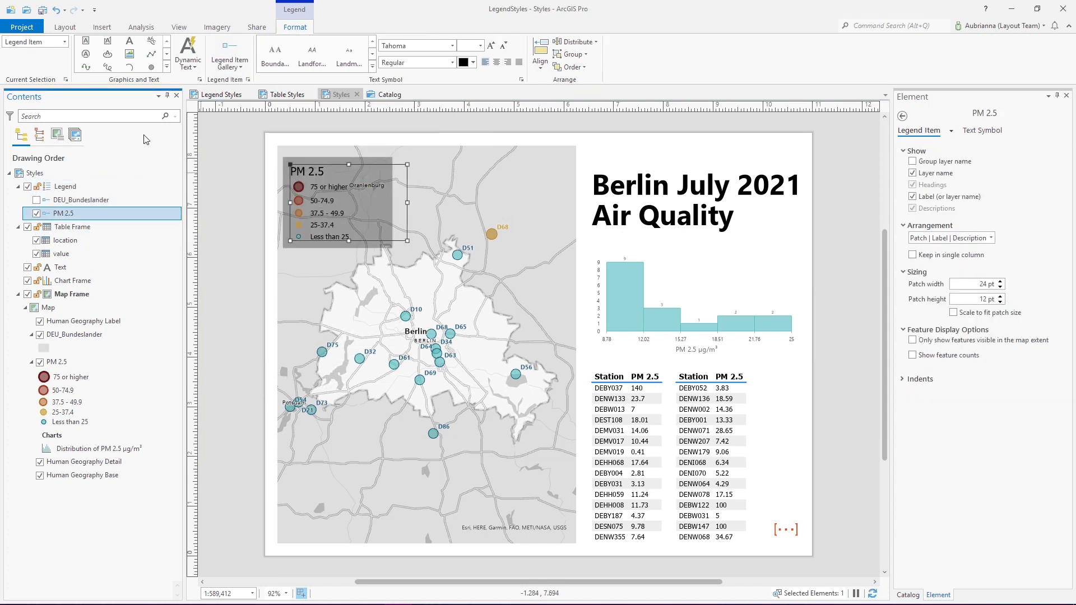
click(229, 67)
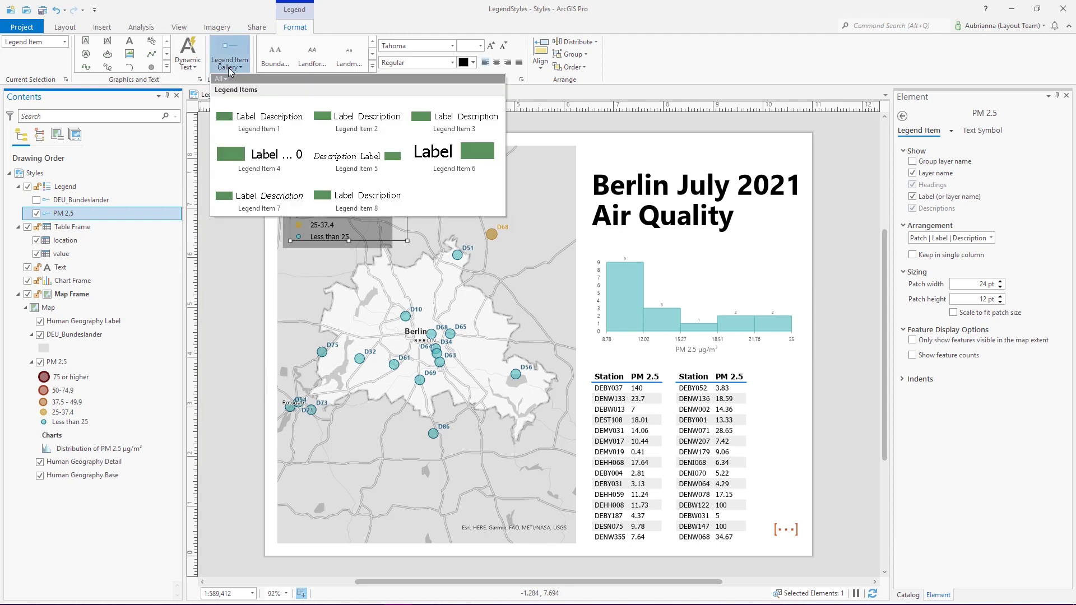
click(350, 154)
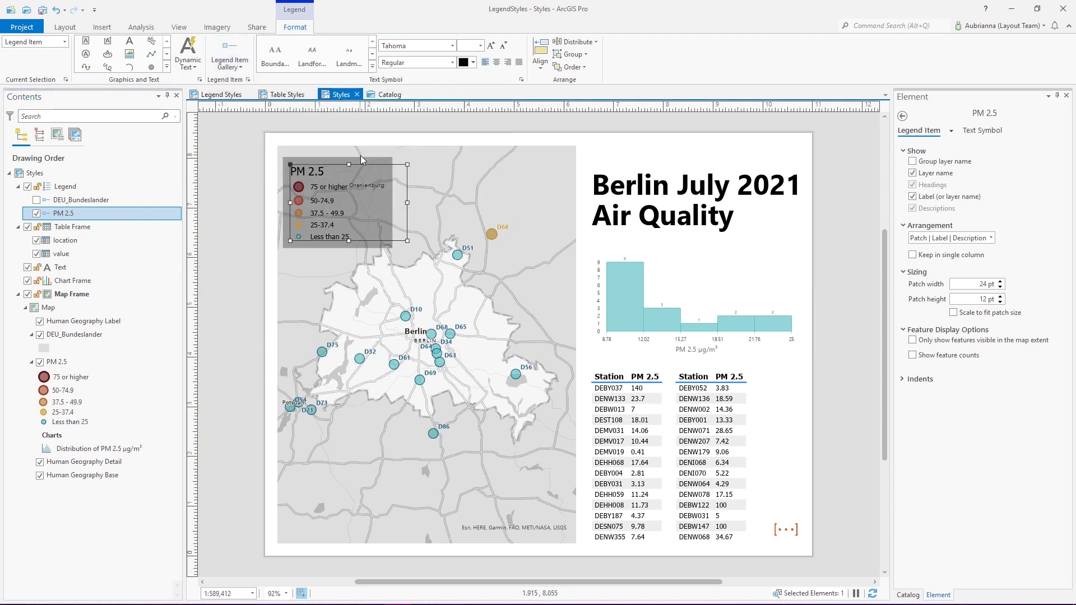
Step: Select the station table's value column and bring up its field styles
click(648, 391)
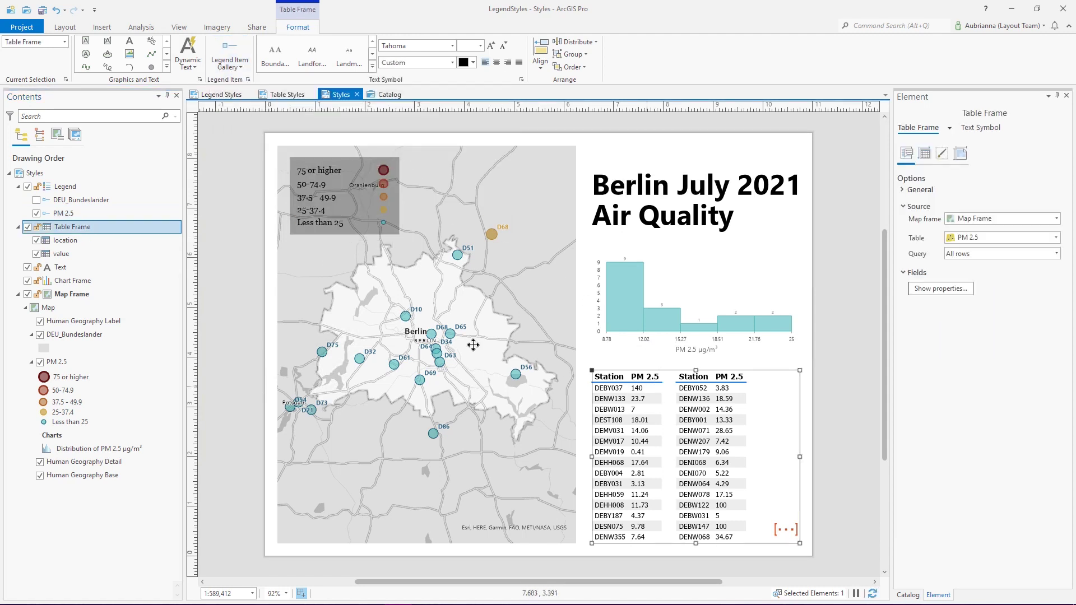
click(77, 254)
click(236, 54)
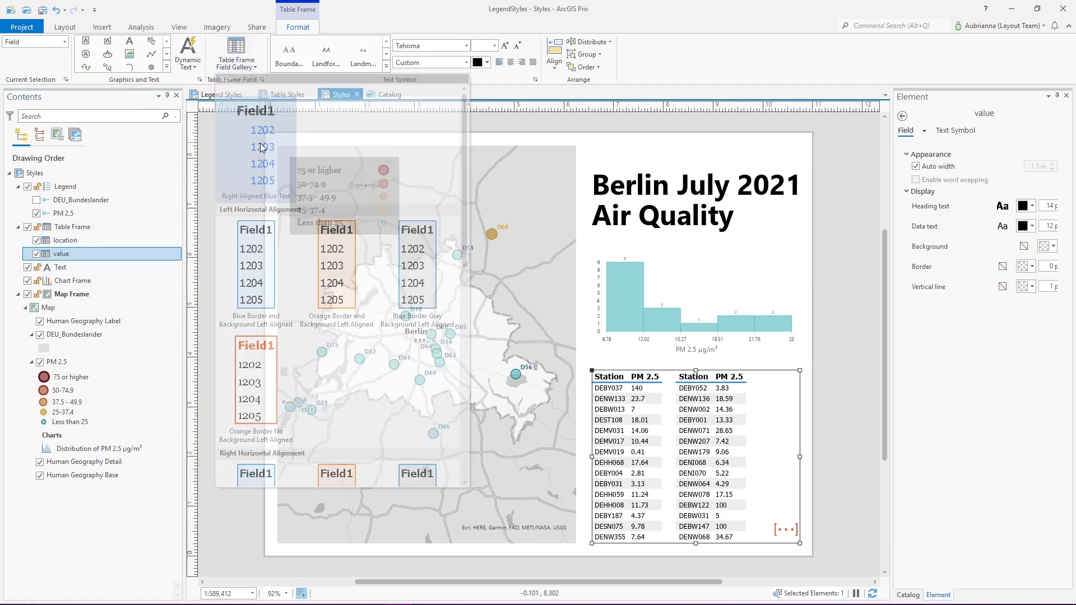